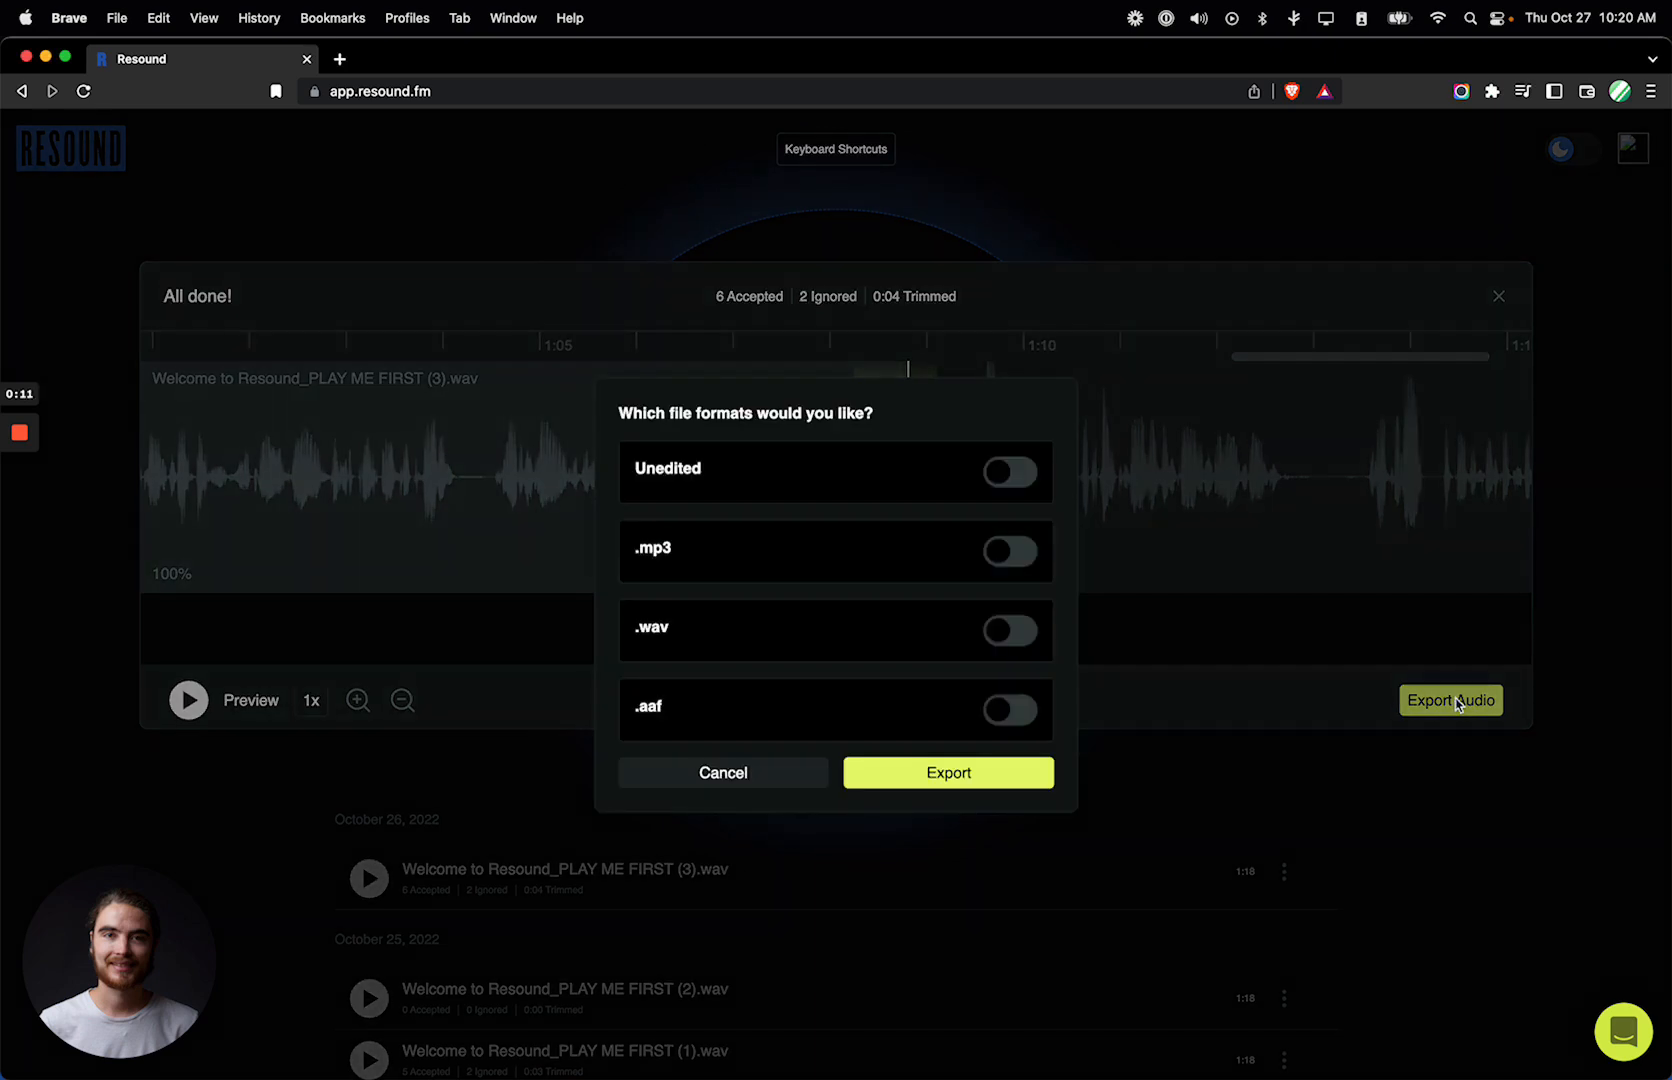
Step: Export the edited audio in .aaf format only
{"action": "left_click", "coordinate": [1000, 712]}
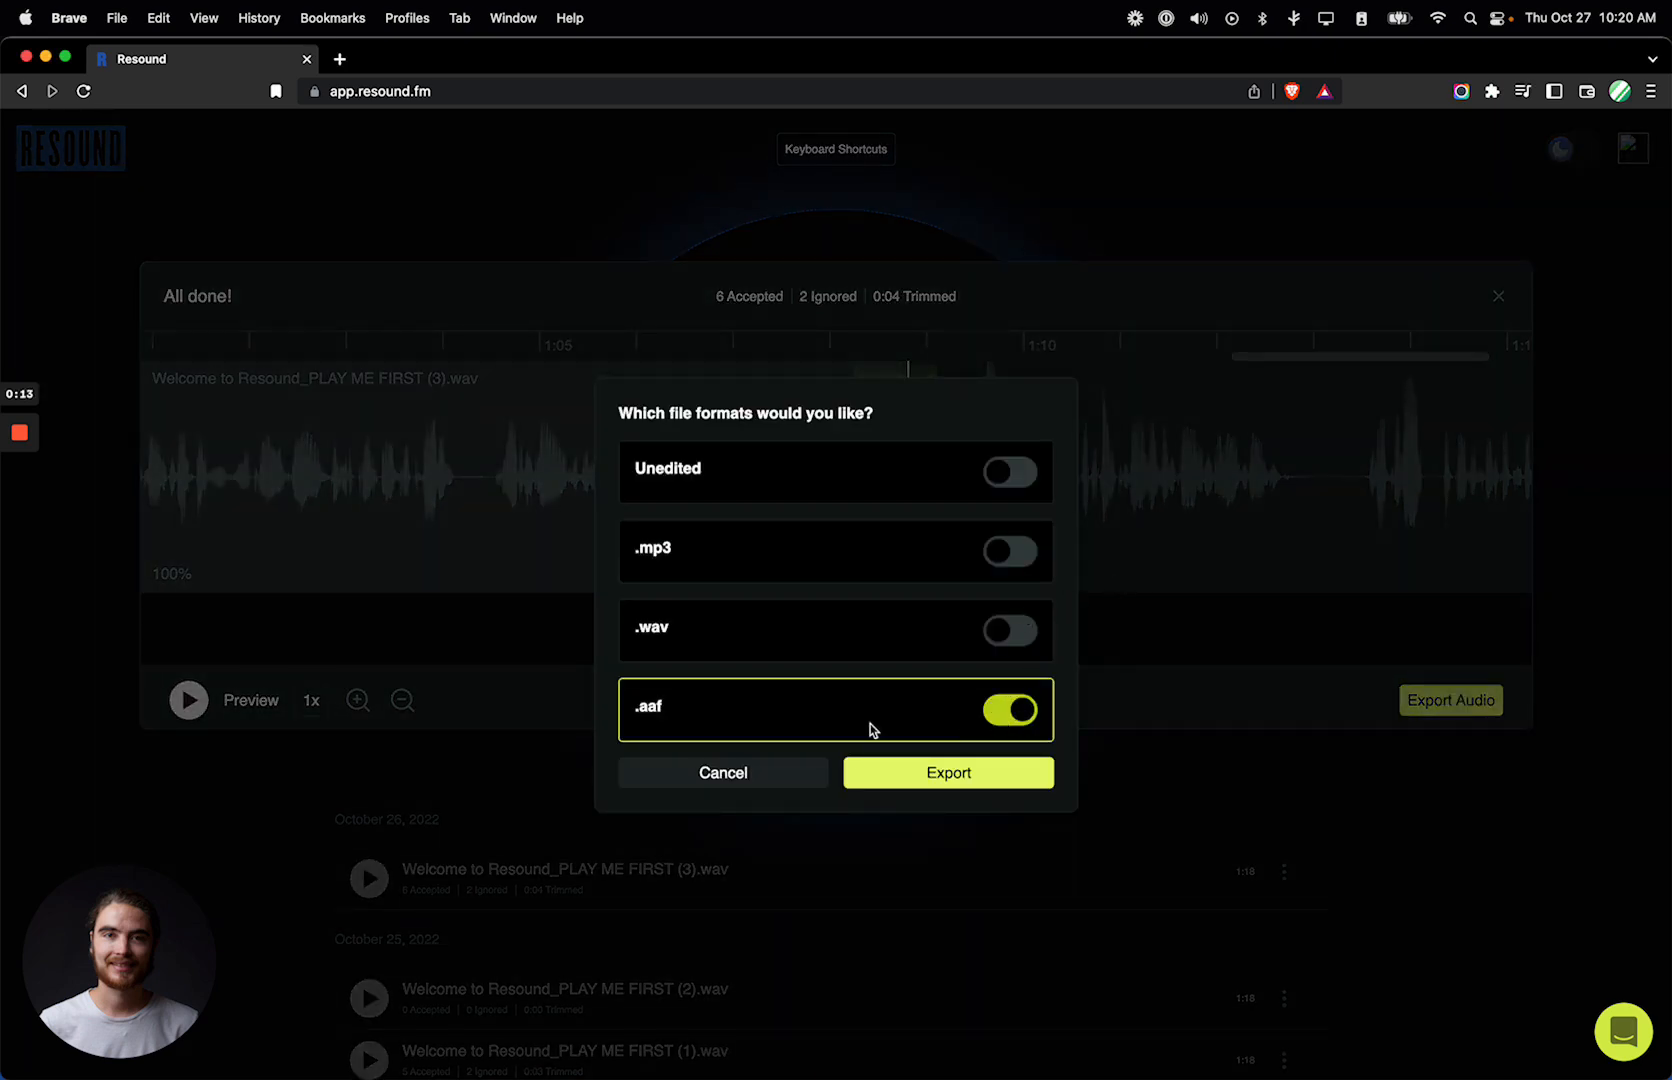
{"action": "left_click", "coordinate": [968, 780]}
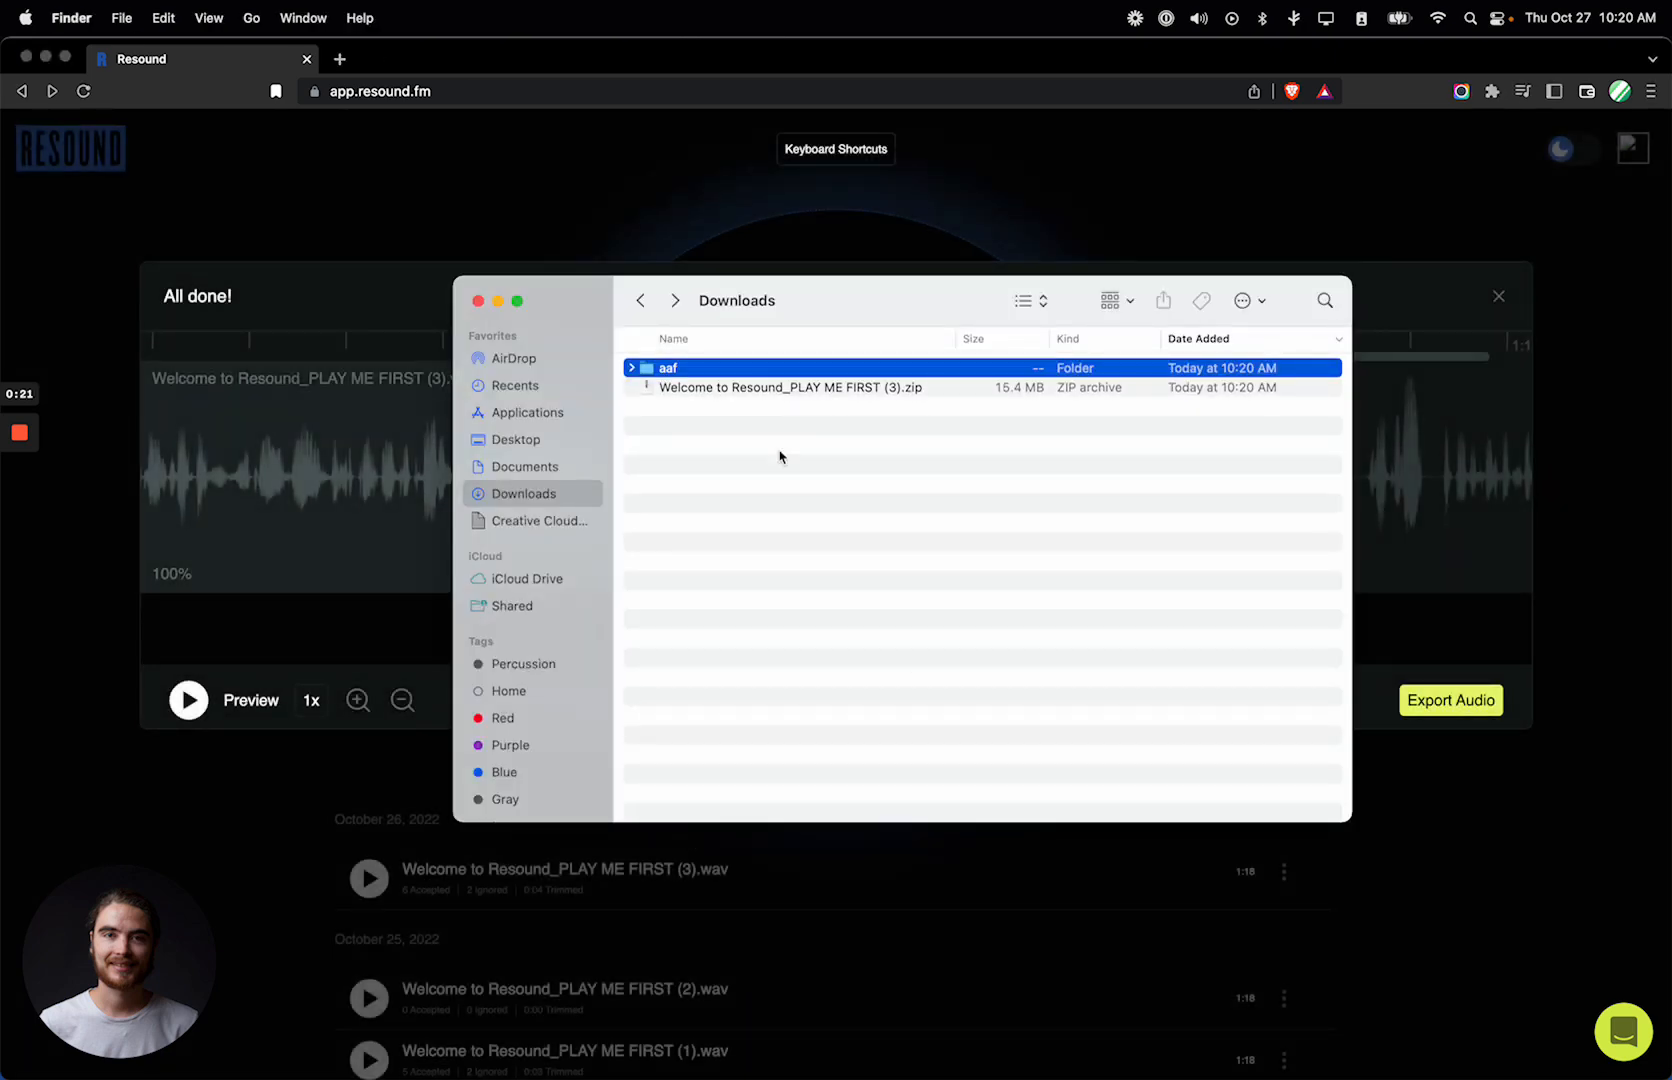
Step: Open the downloaded aaf folder and widen its Name column so both exported file names are fully readable
{"action": "double_click", "coordinate": [705, 369]}
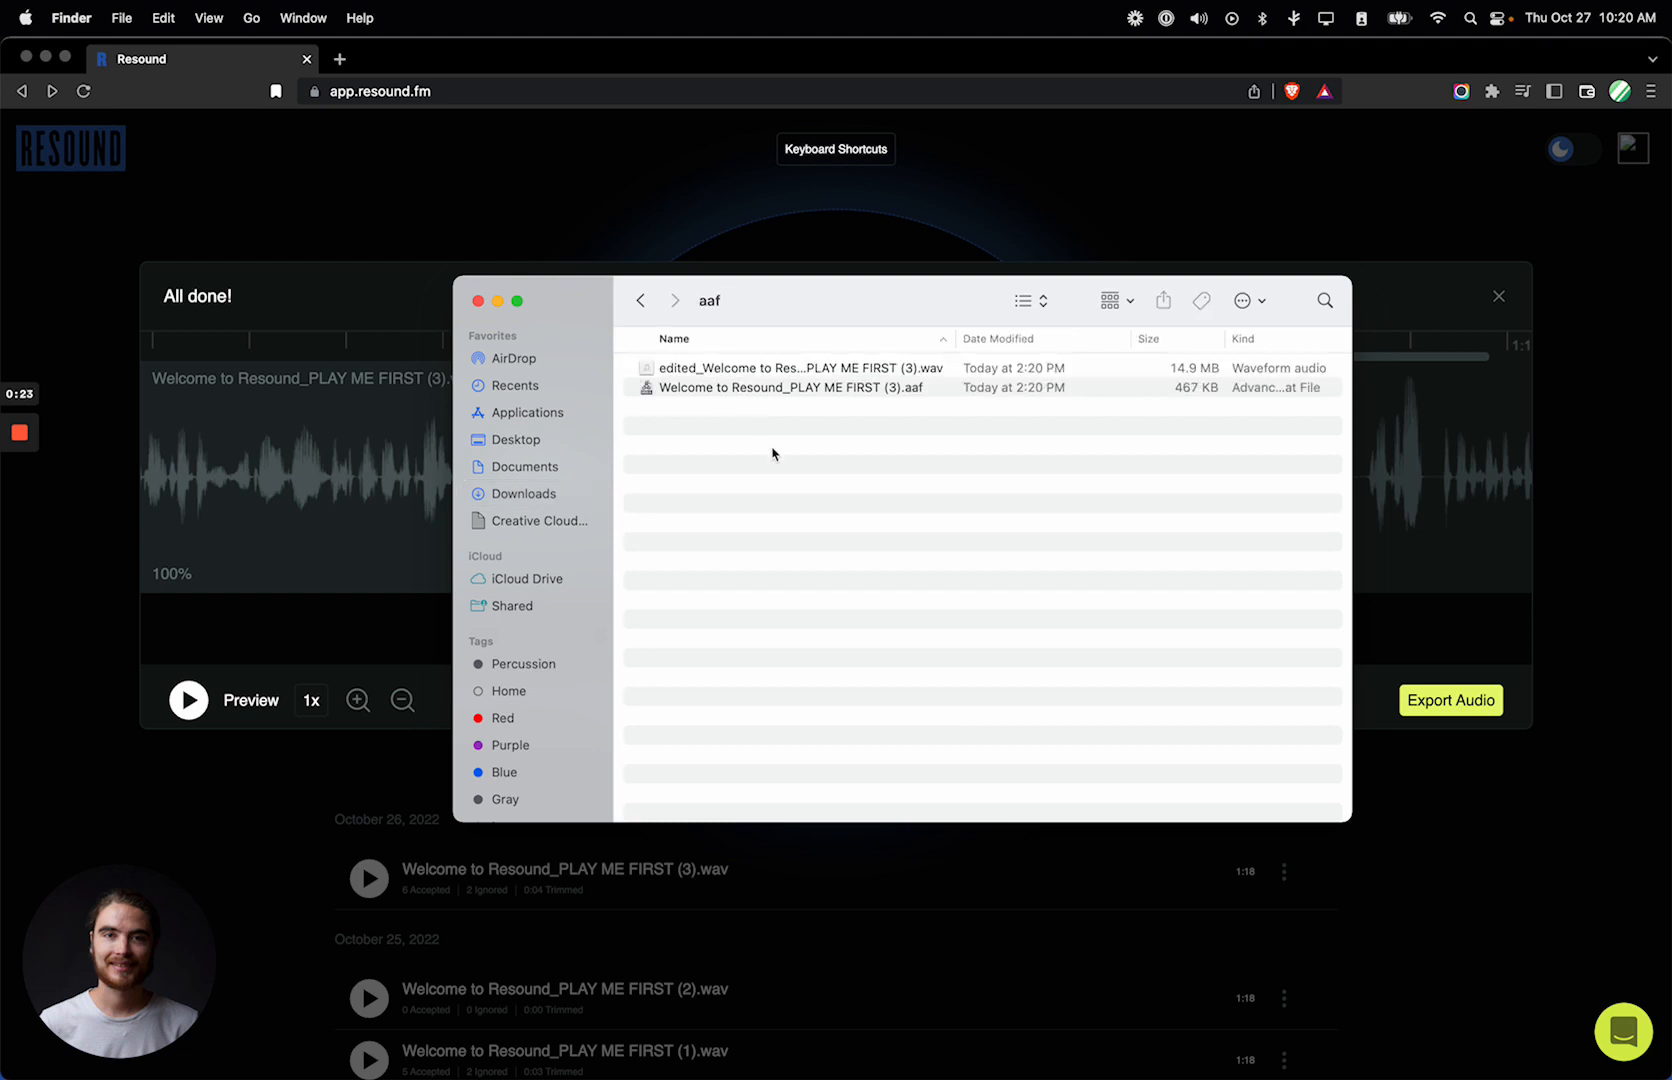
{"action": "left_click_drag", "start_coordinate": [957, 338], "coordinate": [1087, 338]}
{"action": "left_click", "coordinate": [935, 393]}
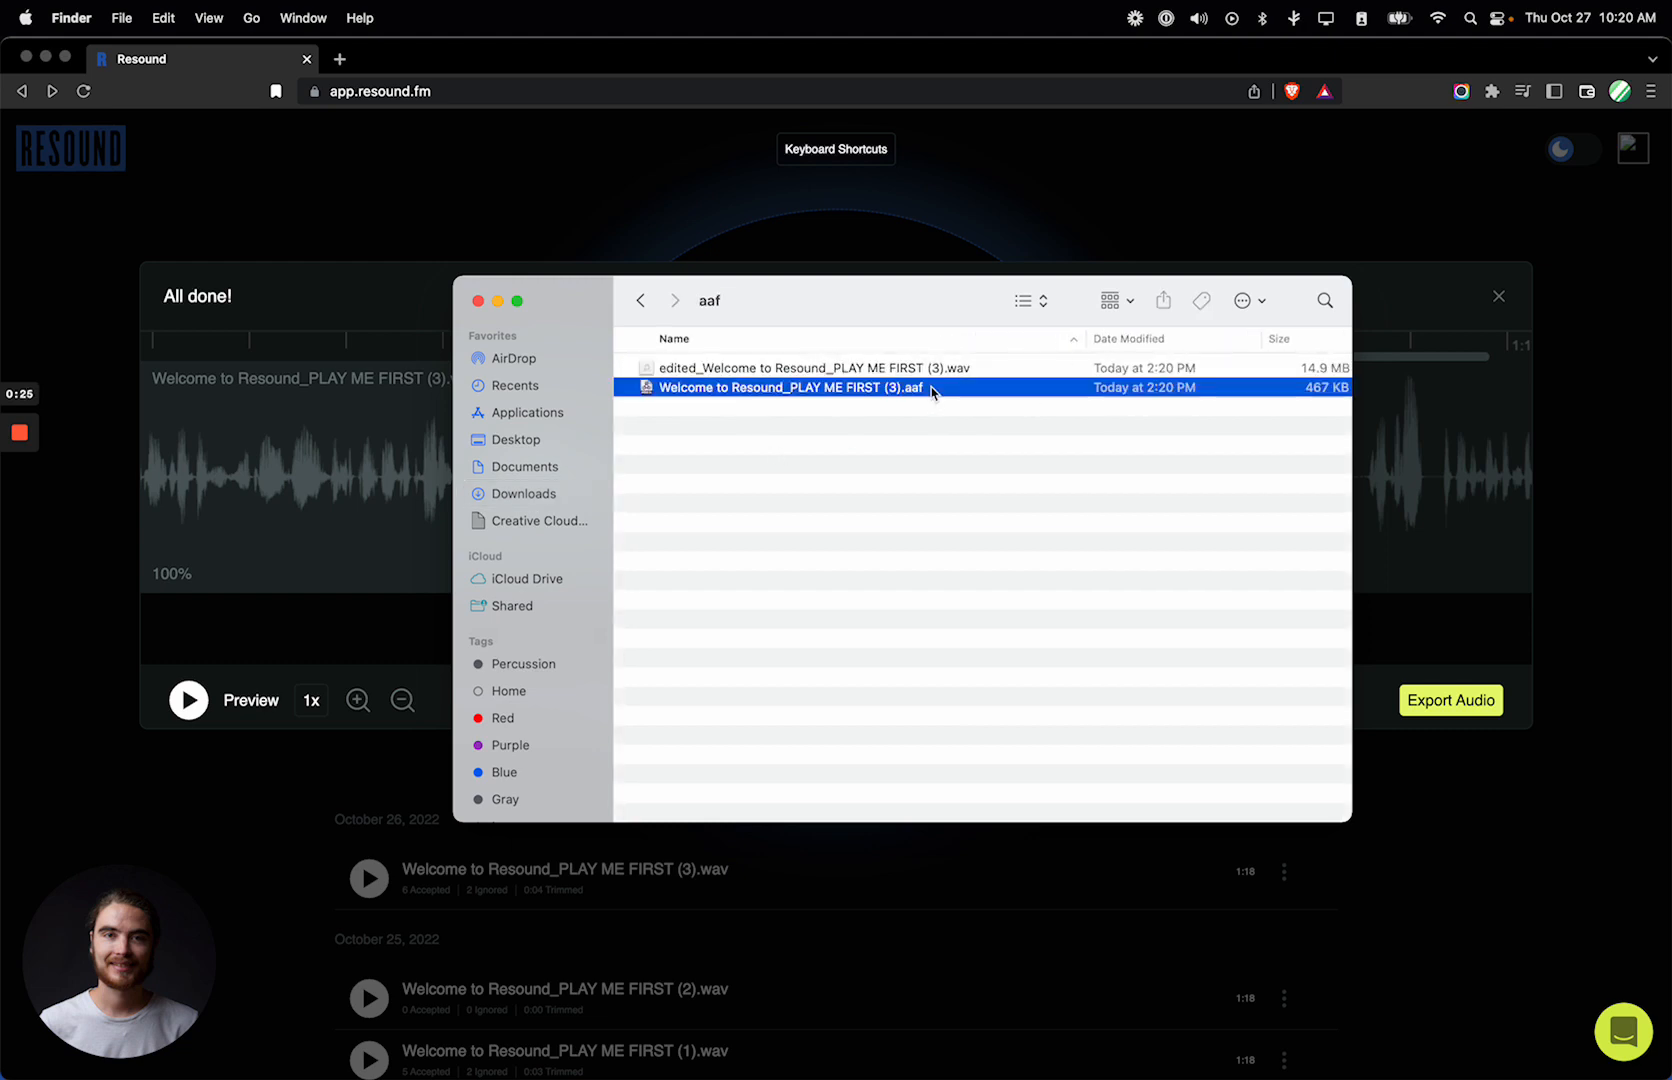
{"action": "left_click", "coordinate": [930, 370]}
{"action": "left_click", "coordinate": [933, 478]}
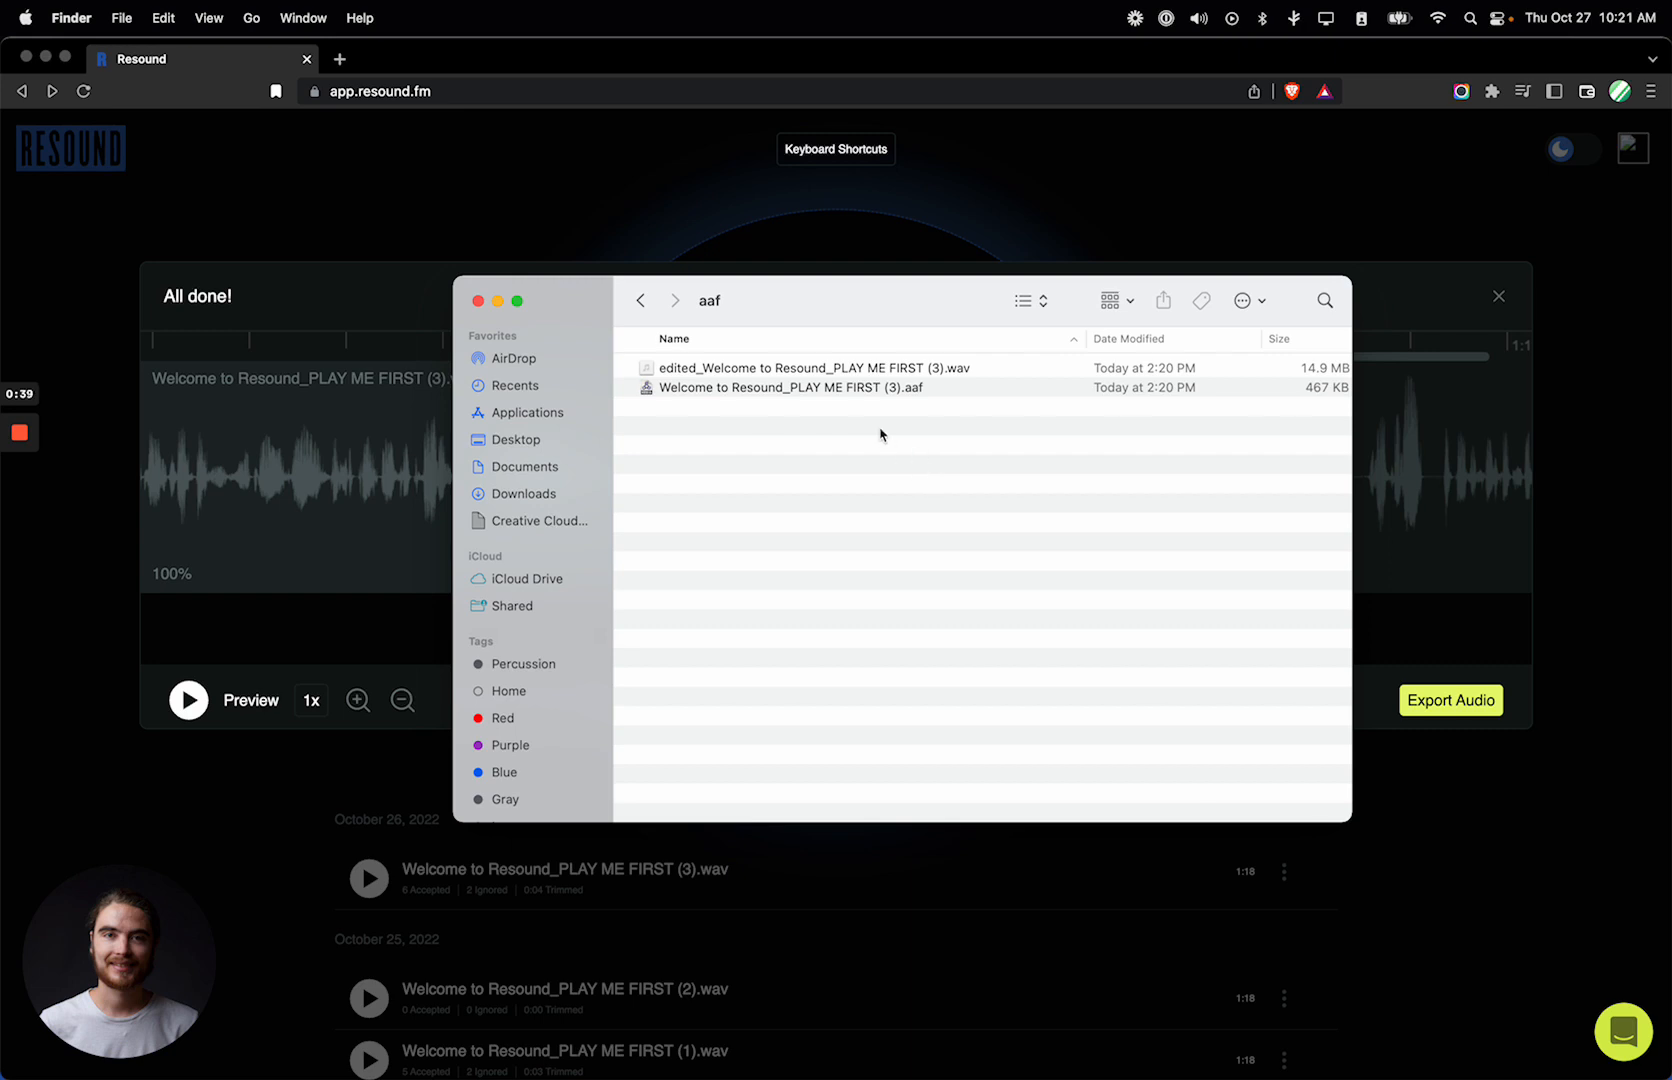
Step: Check which applications can open Welcome to Resound_PLAY ME FIRST (3).aaf without opening it
{"action": "mouse_move", "coordinate": [900, 1076]}
{"action": "left_click", "coordinate": [930, 392]}
{"action": "right_click", "coordinate": [930, 393]}
{"action": "mouse_move", "coordinate": [985, 420]}
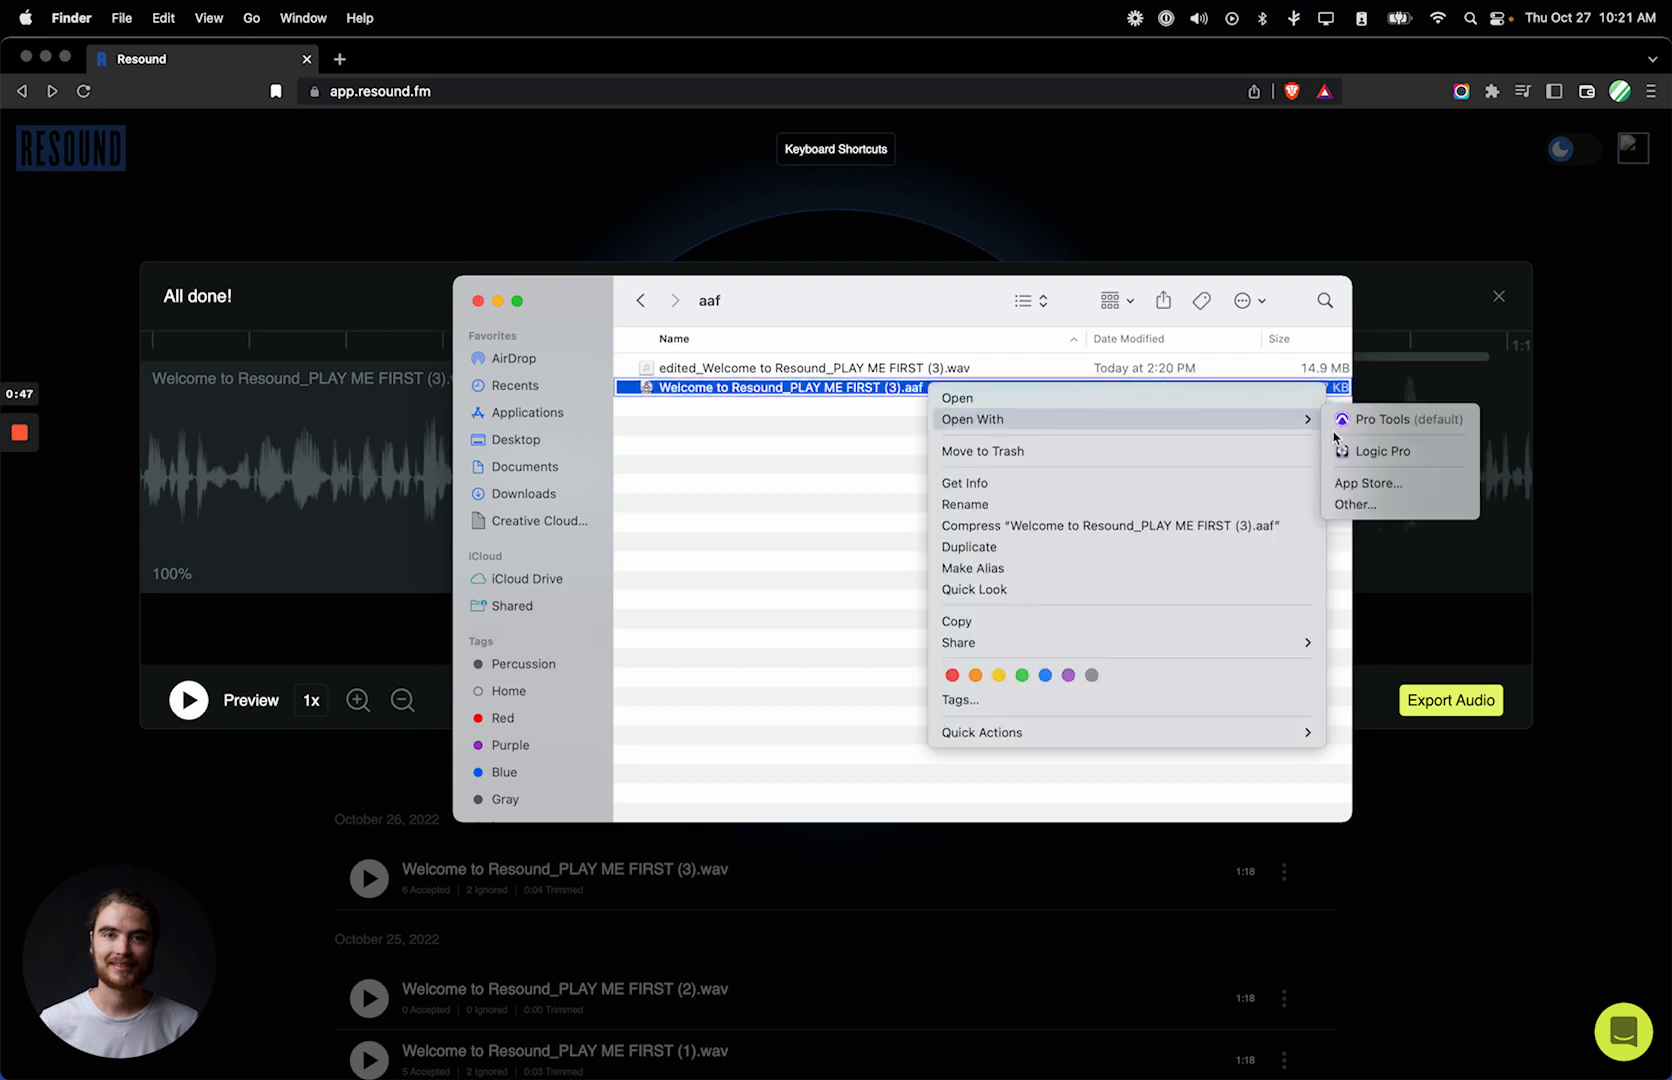
{"action": "left_click", "coordinate": [797, 465]}
{"action": "left_click", "coordinate": [933, 524]}
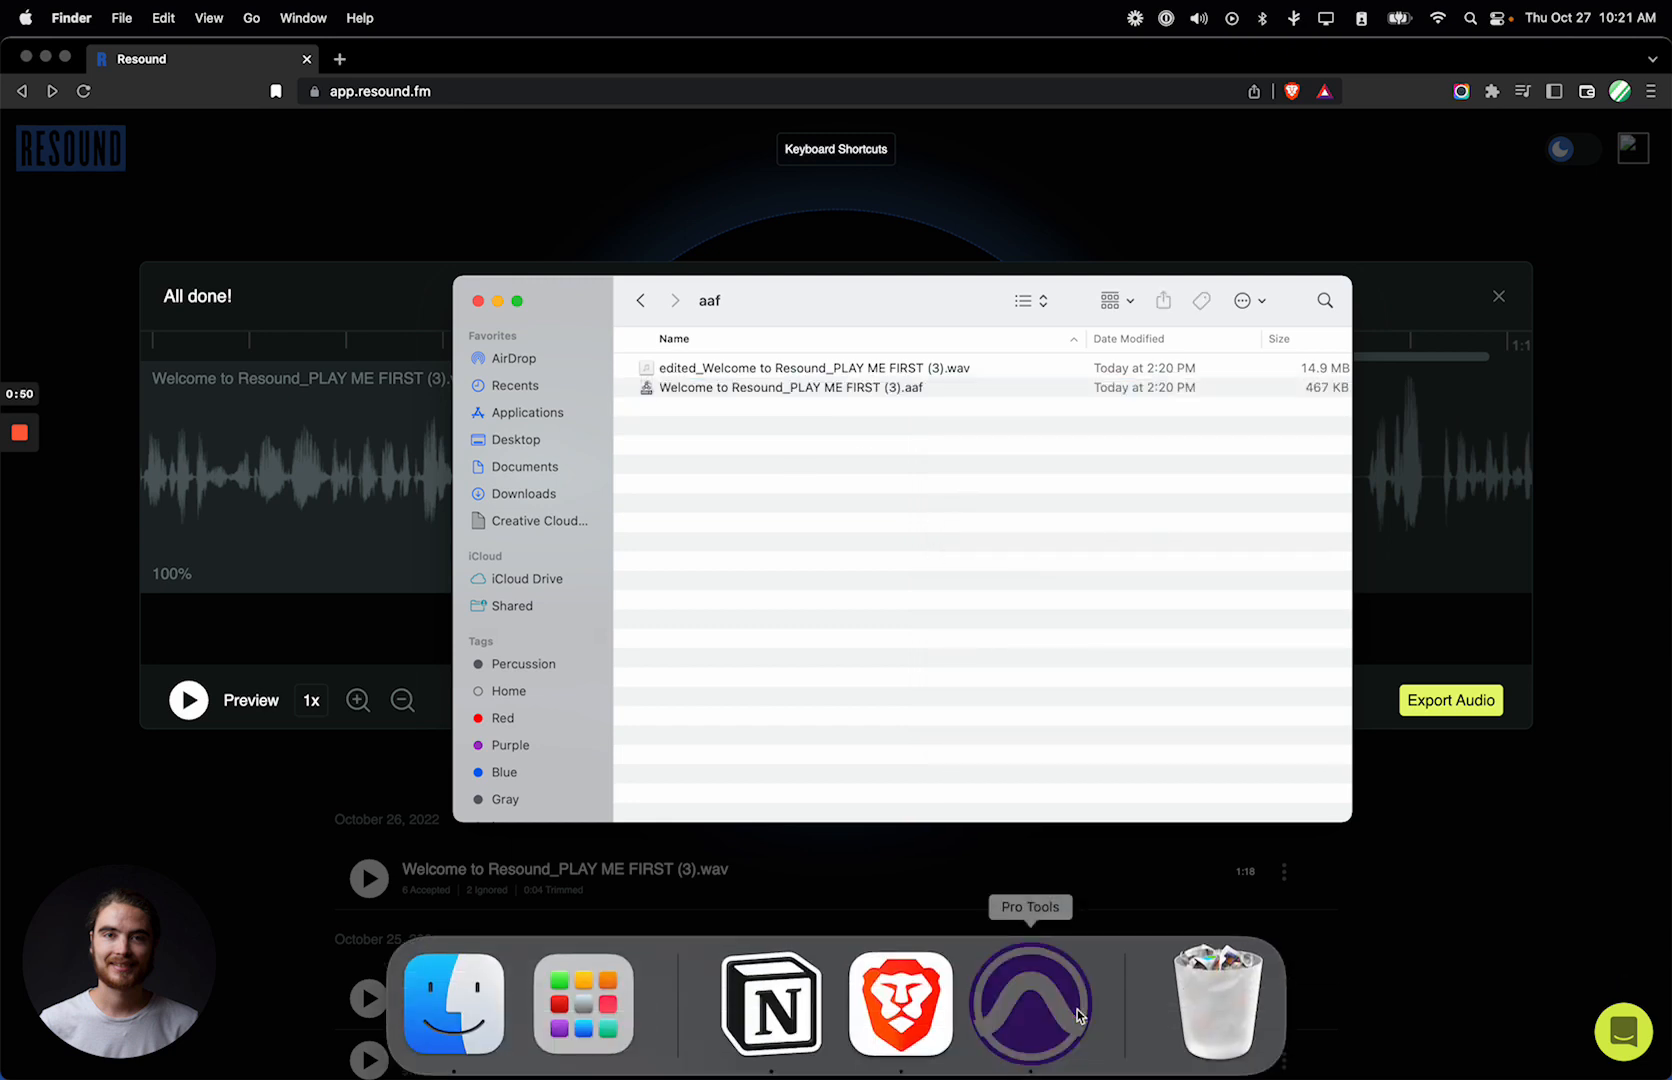
Step: In Pro Tools, create a local session named AAF Demo with the default settings
{"action": "left_click", "coordinate": [146, 18]}
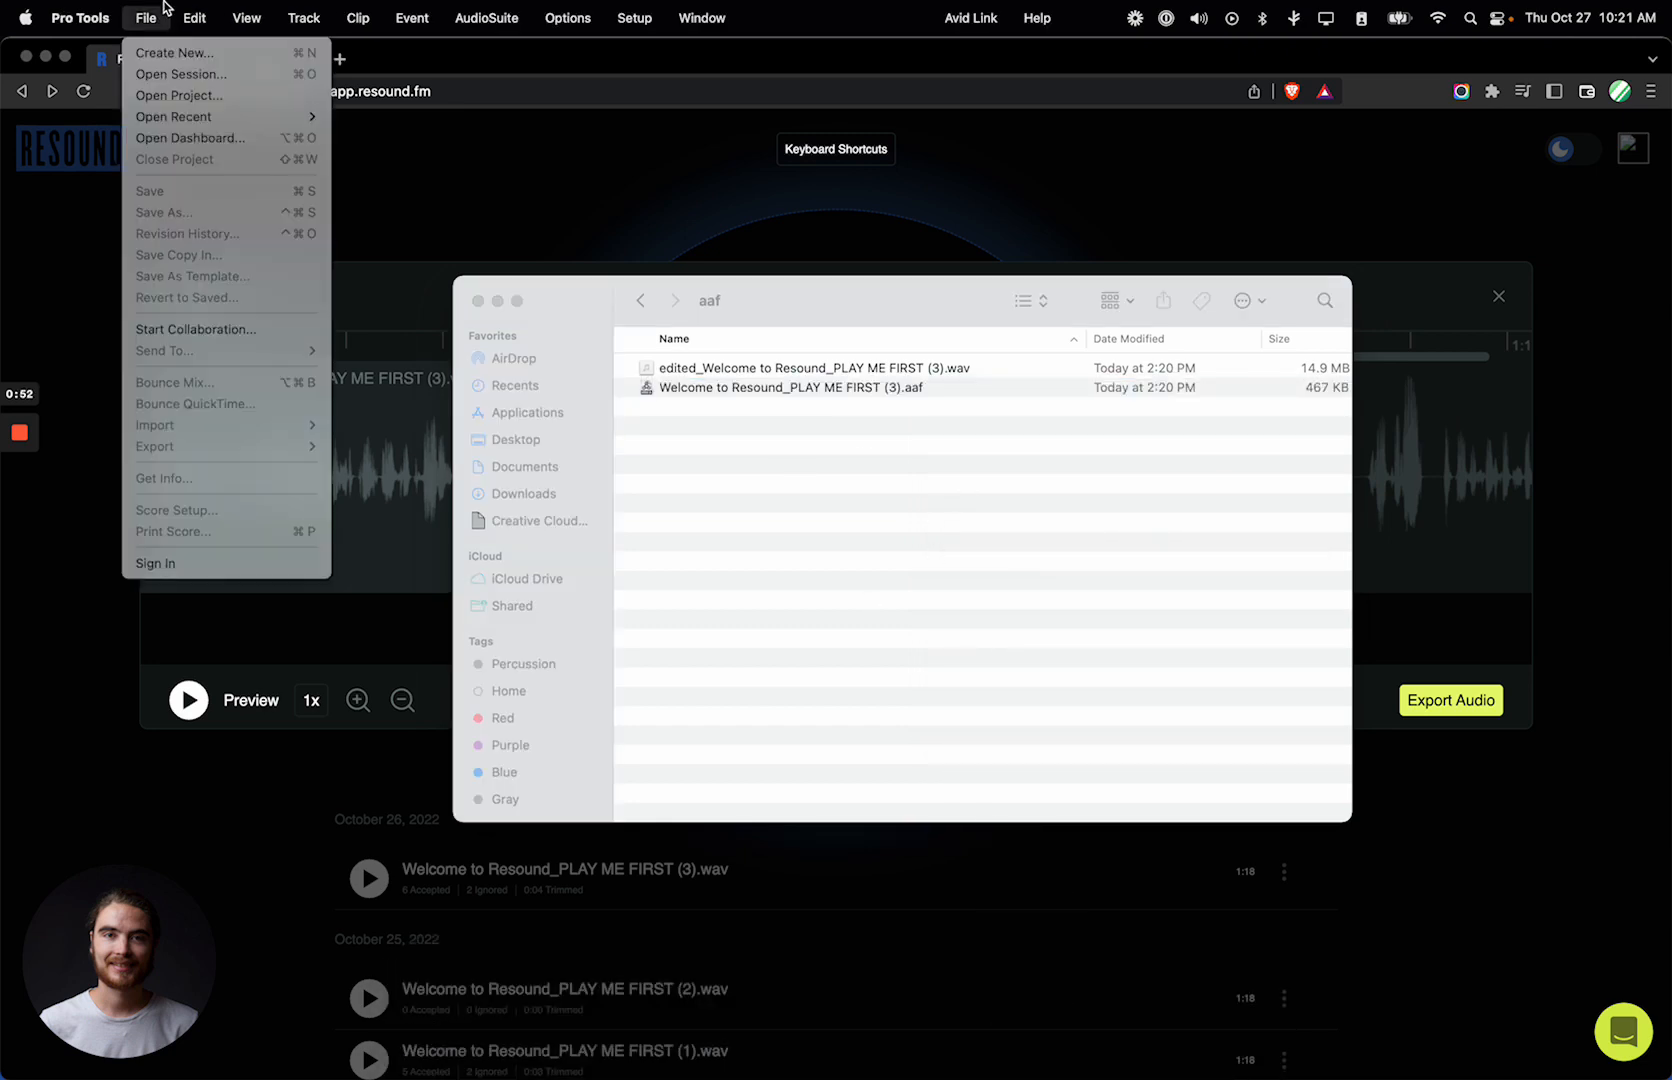
{"action": "left_click", "coordinate": [168, 54]}
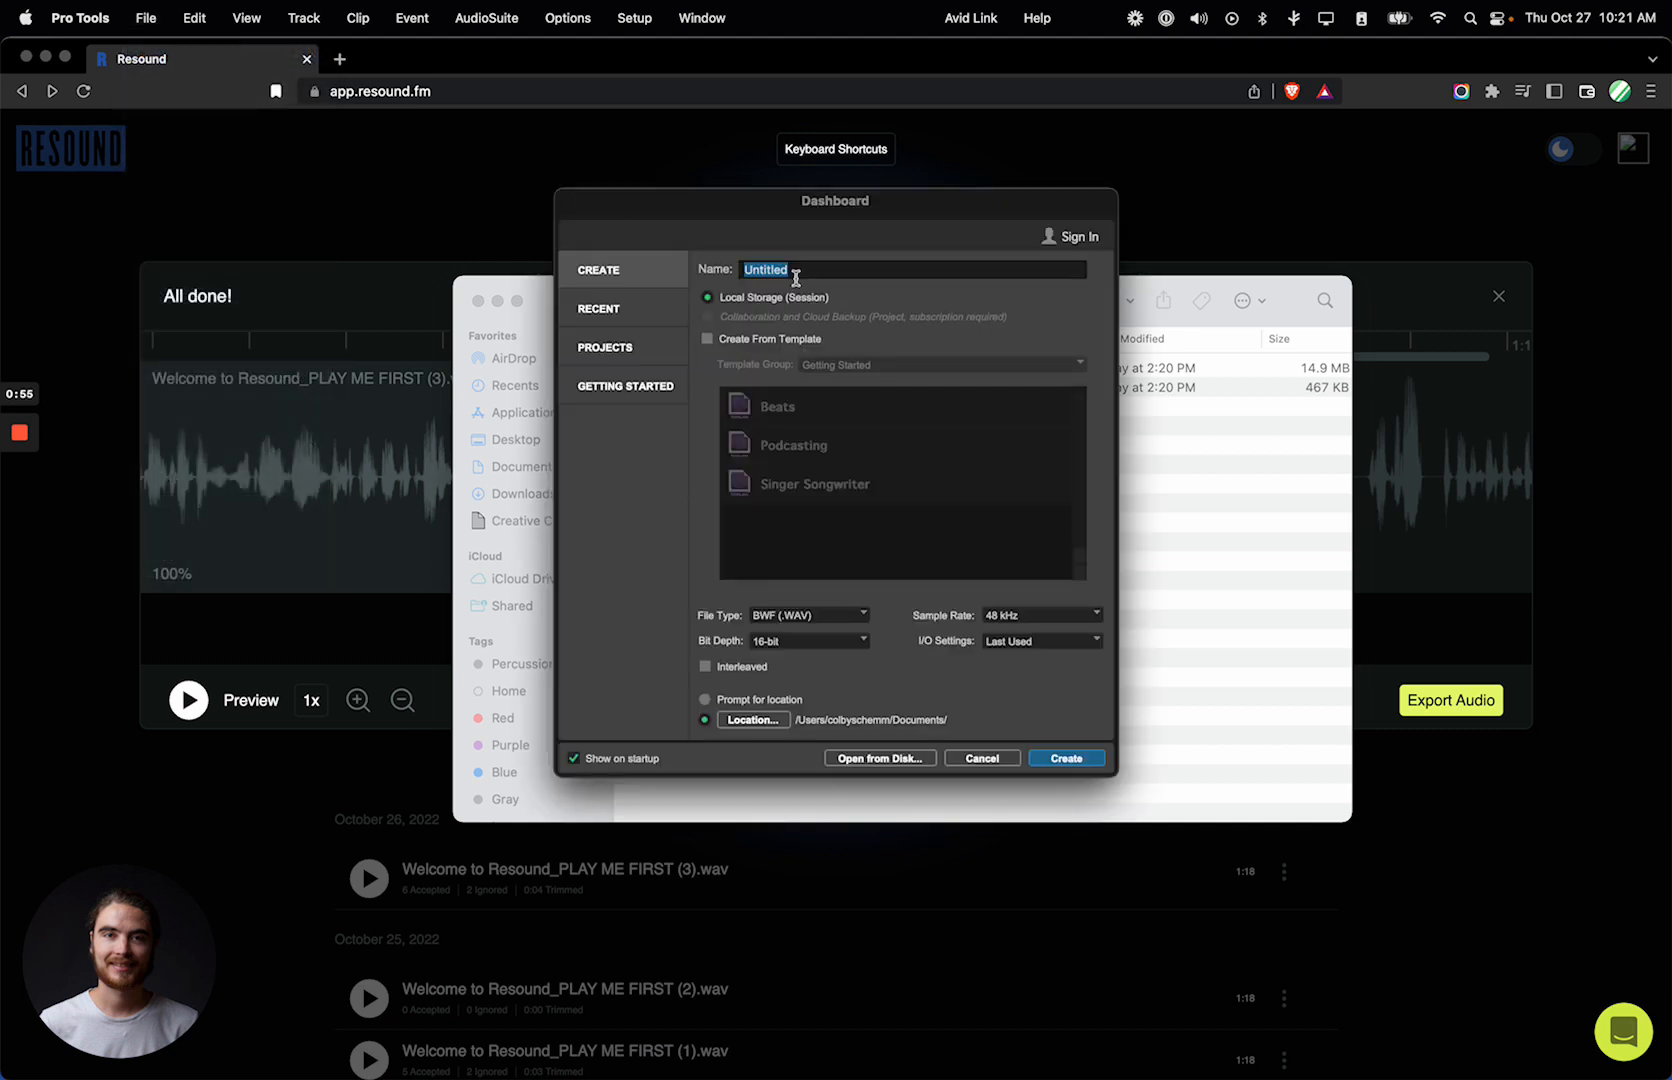
{"action": "type", "text": "AAF Demo"}
{"action": "left_click", "coordinate": [1050, 758]}
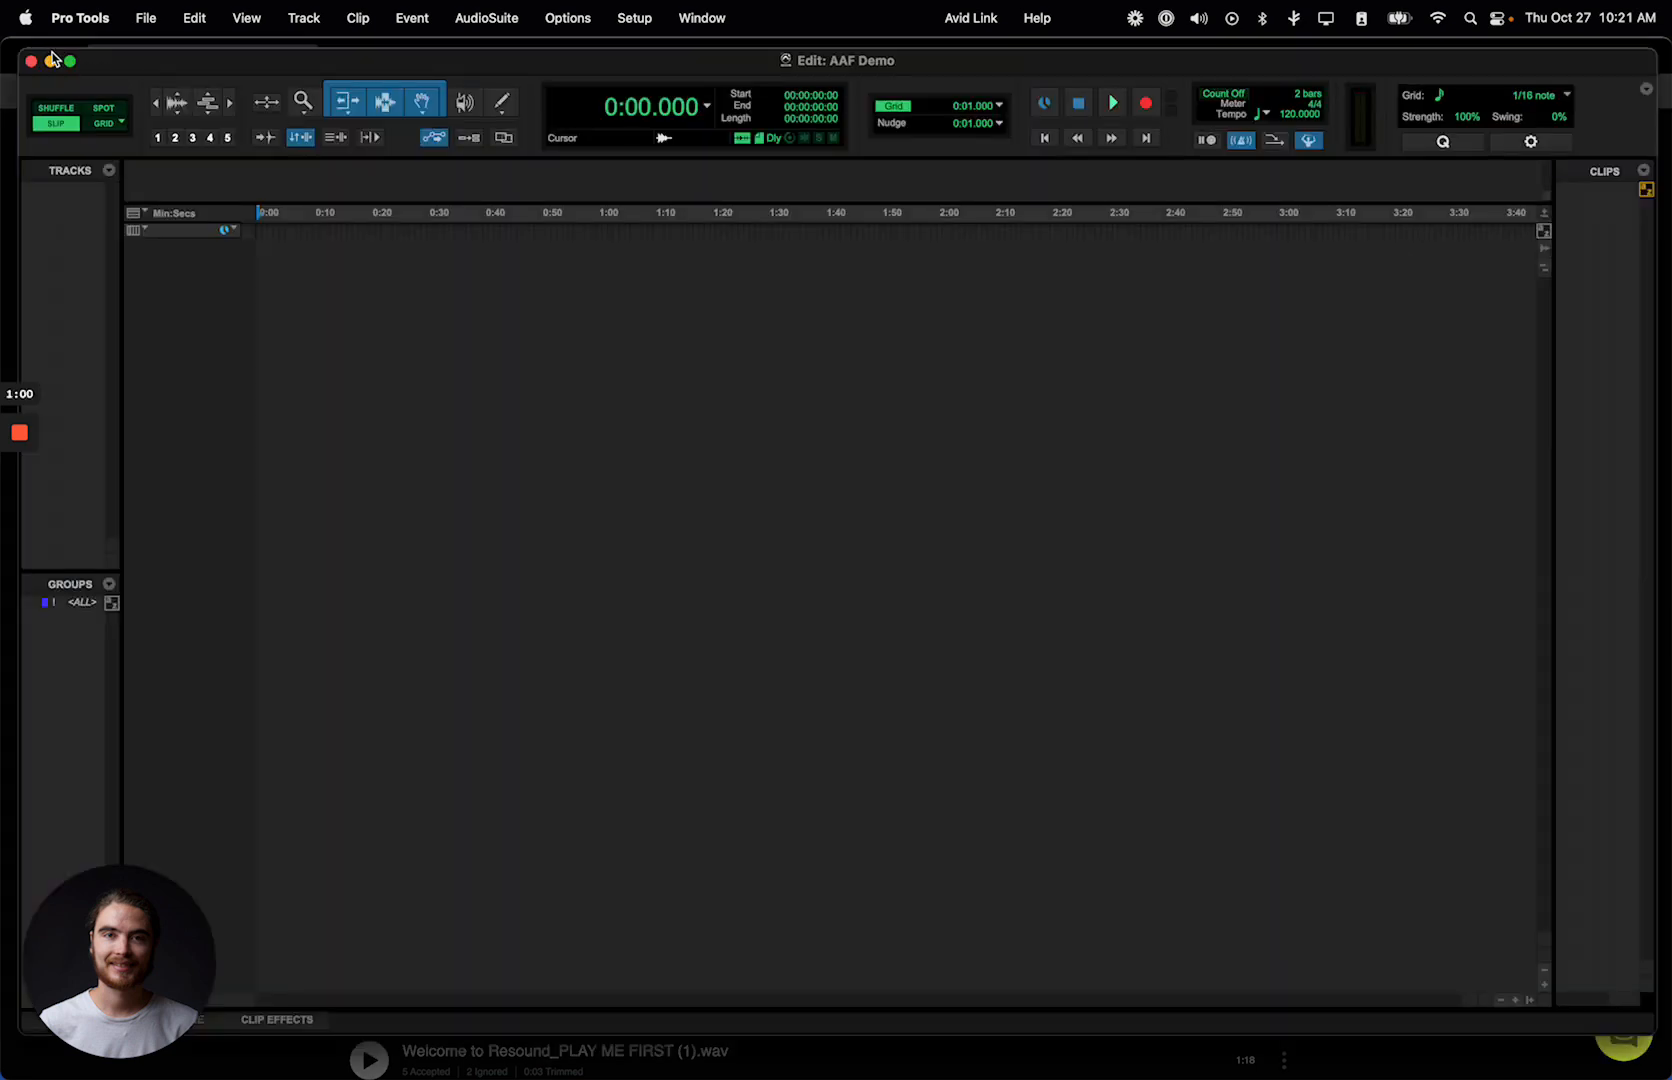
Step: Minimize the browser to reveal the AAF Demo session and bring Welcome to Resound_PLAY ME FIRST (3).aaf from Finder into its empty timeline
{"action": "left_click", "coordinate": [38, 41]}
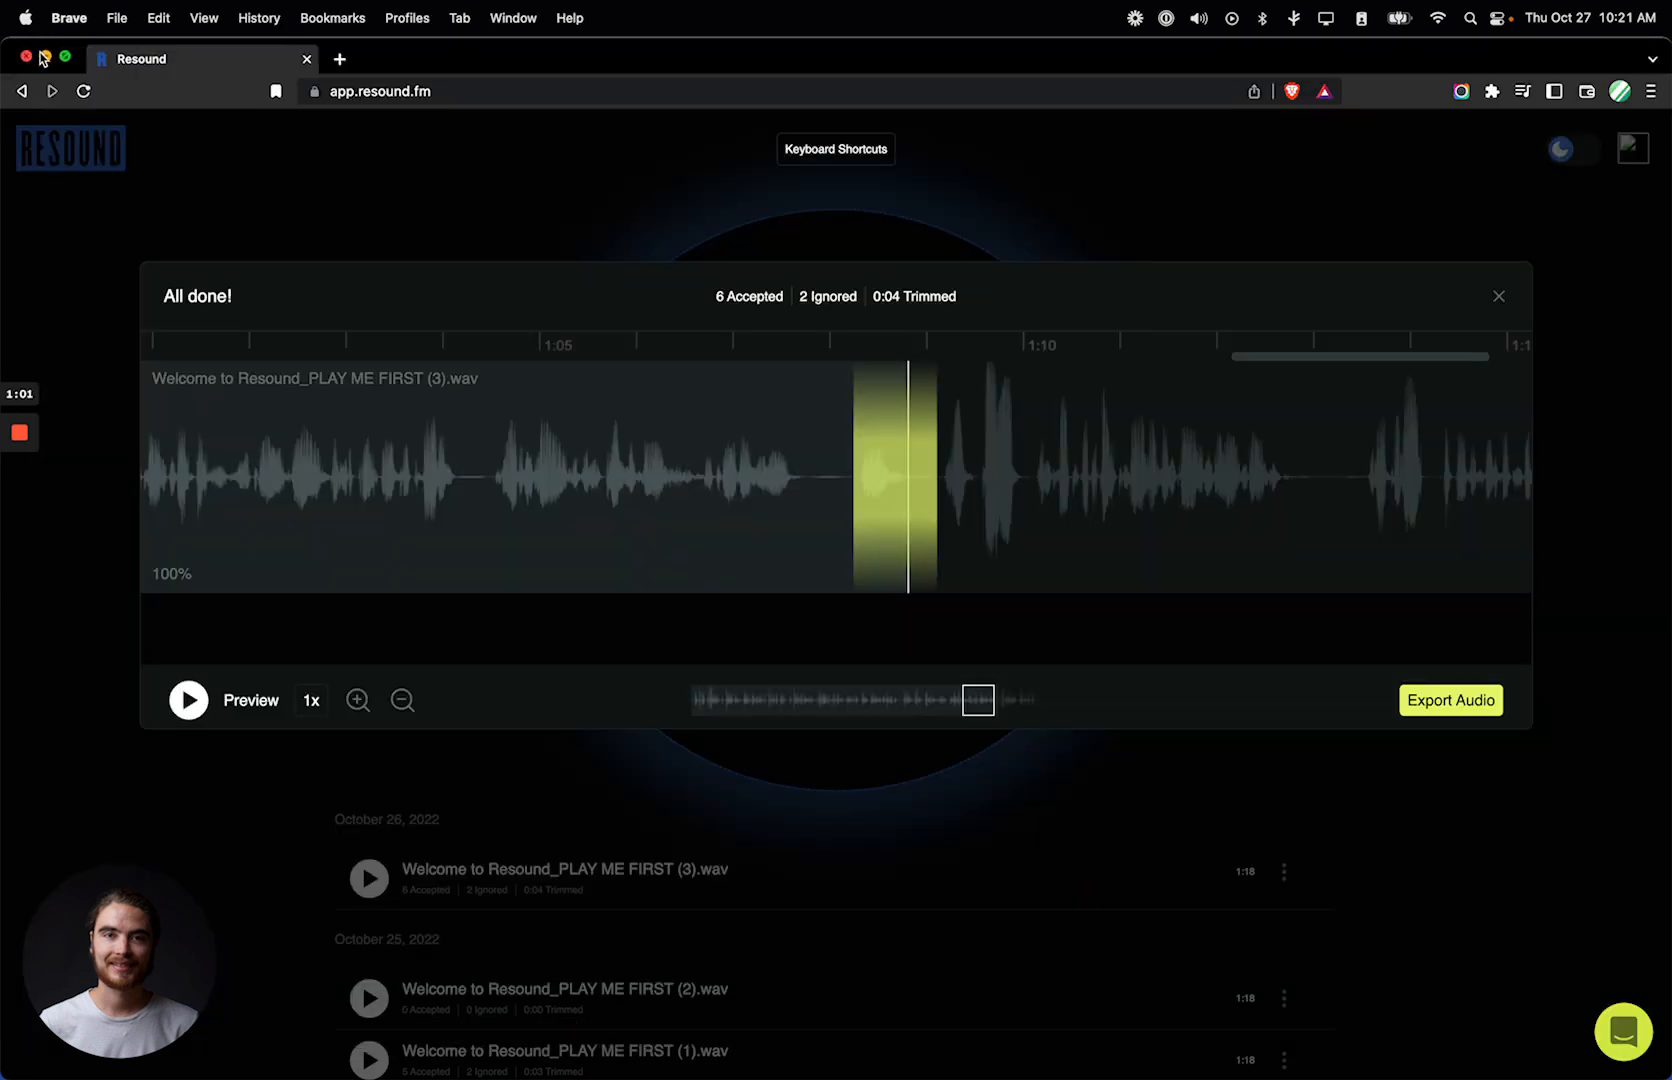
{"action": "left_click", "coordinate": [42, 55]}
{"action": "left_click", "coordinate": [552, 179]}
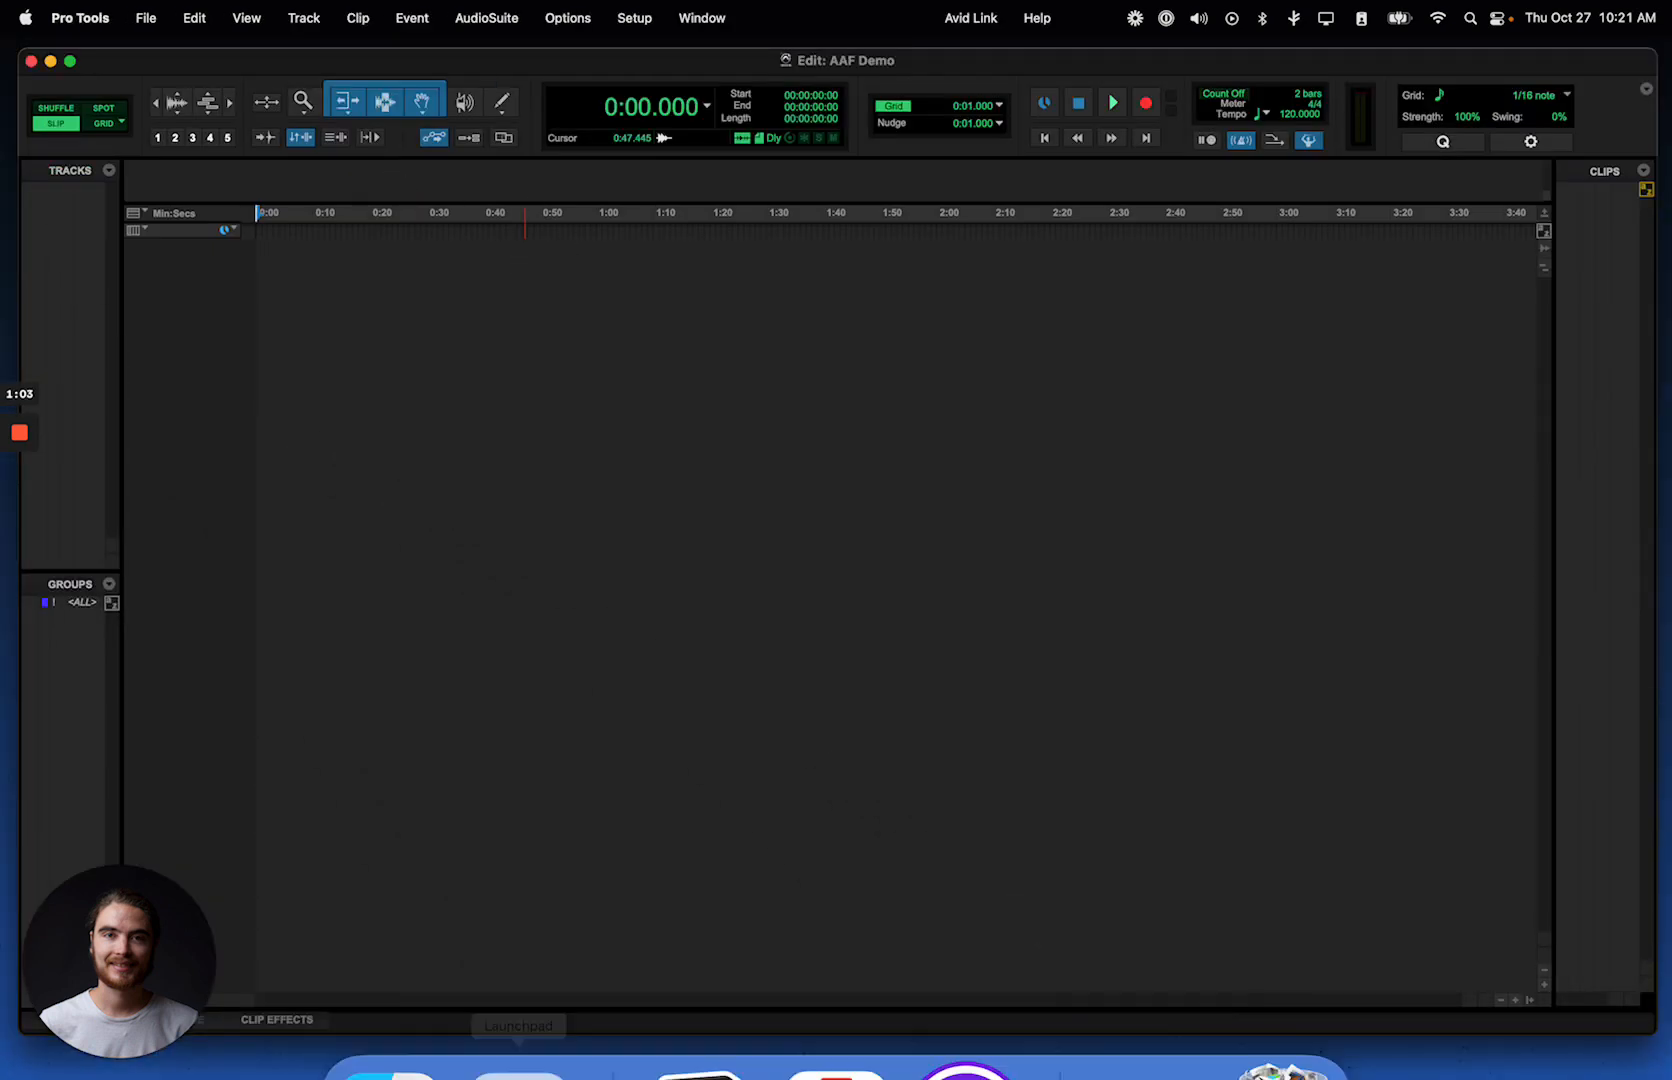
{"action": "left_click", "coordinate": [388, 1000]}
{"action": "left_click_drag", "start_coordinate": [735, 388], "coordinate": [297, 283]}
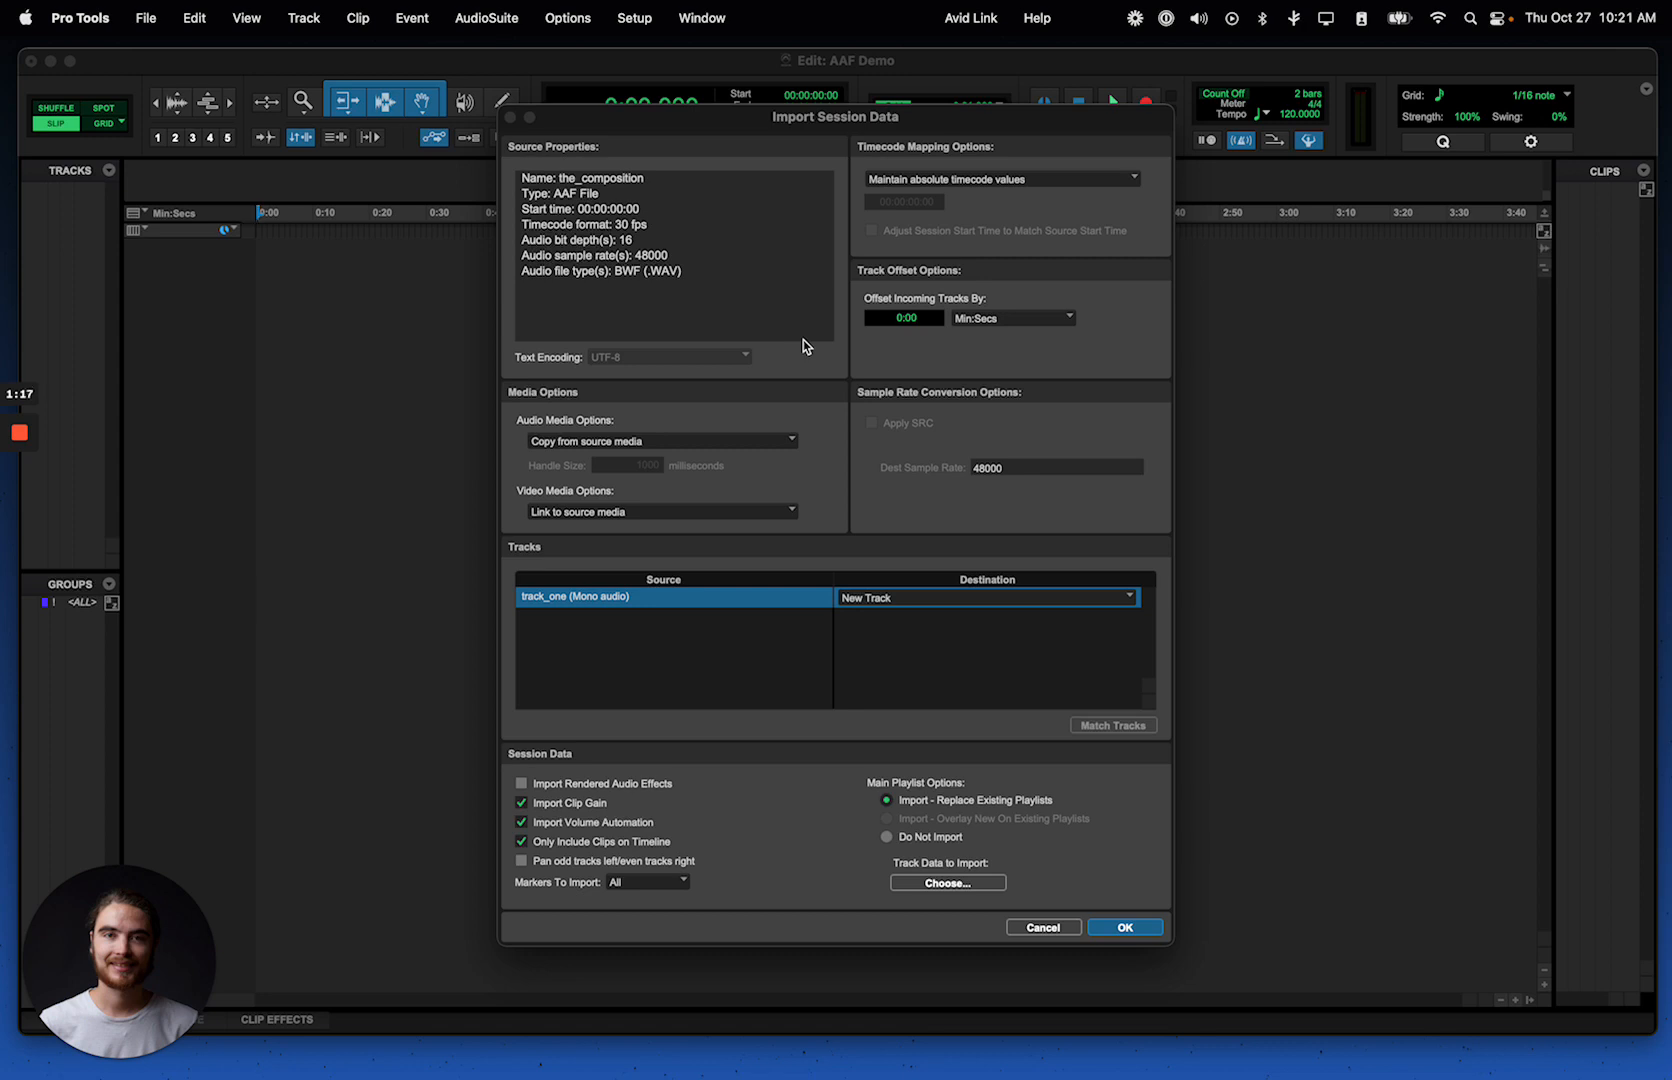
Step: Import the AAF session data with audio media set to Copy from source media, and decline to save a detailed report
{"action": "left_click", "coordinate": [658, 442]}
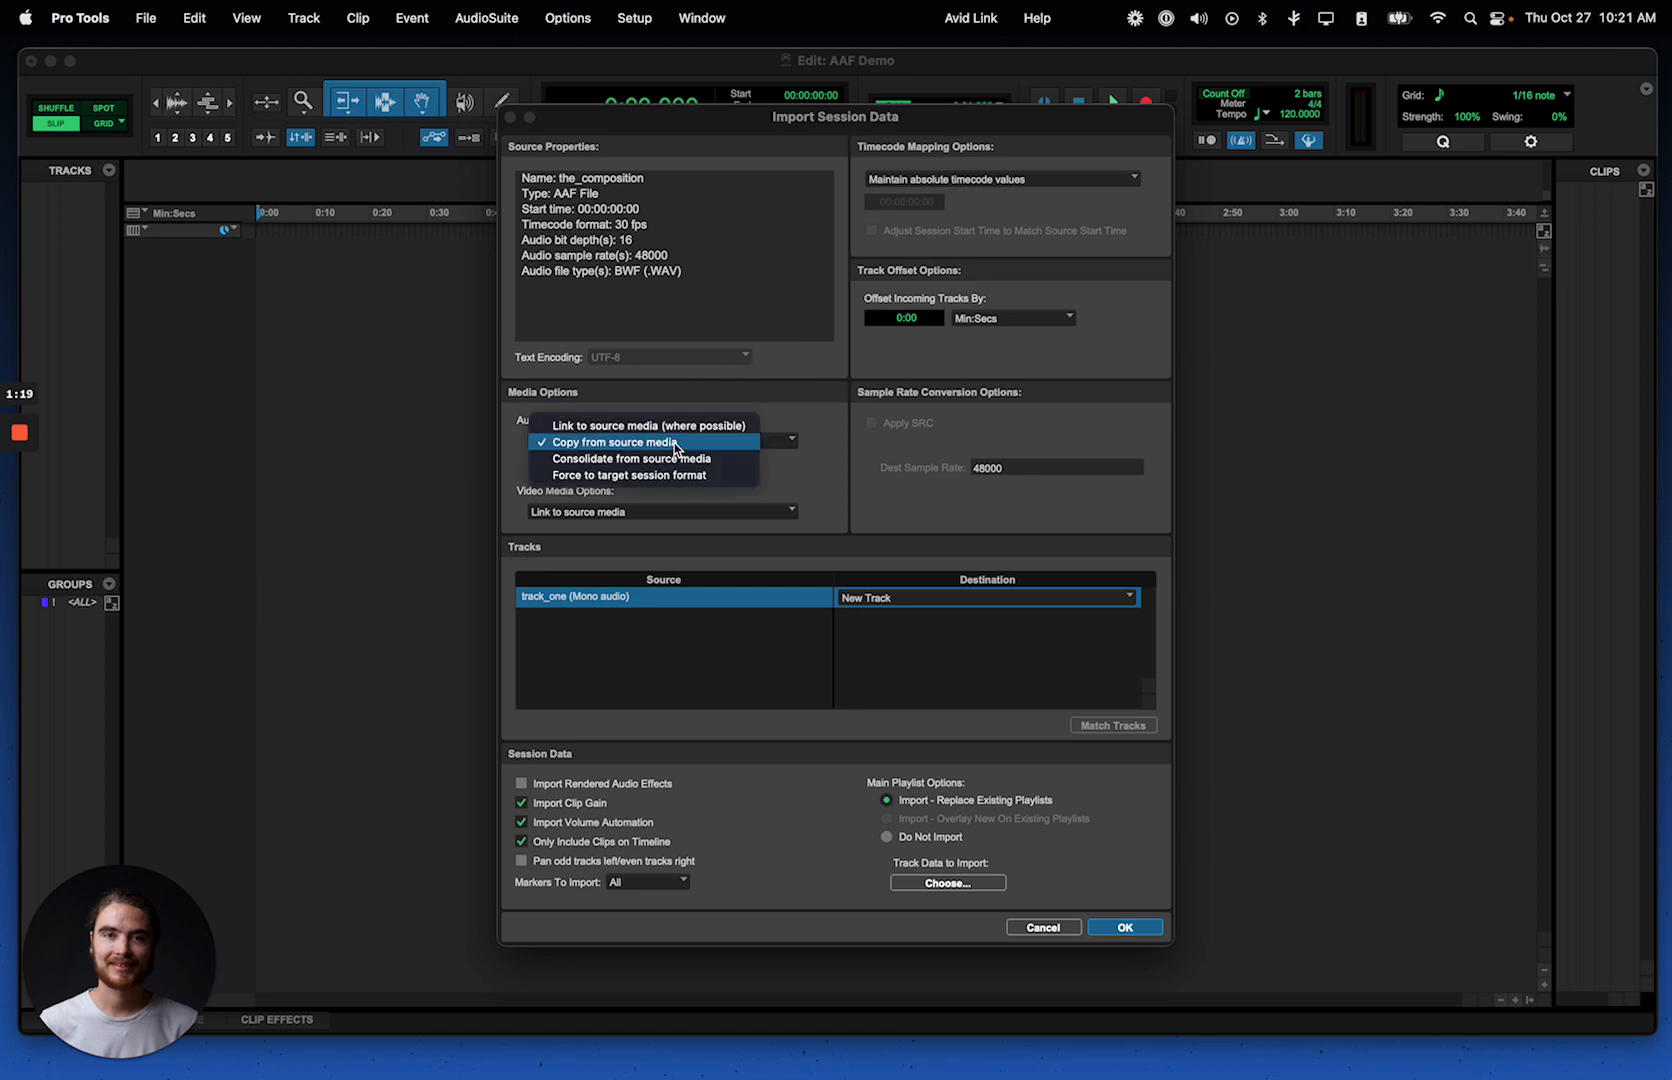
{"action": "left_click", "coordinate": [640, 446]}
{"action": "left_click", "coordinate": [620, 447]}
{"action": "left_click", "coordinate": [641, 425]}
{"action": "left_click", "coordinate": [642, 441]}
{"action": "left_click", "coordinate": [634, 462]}
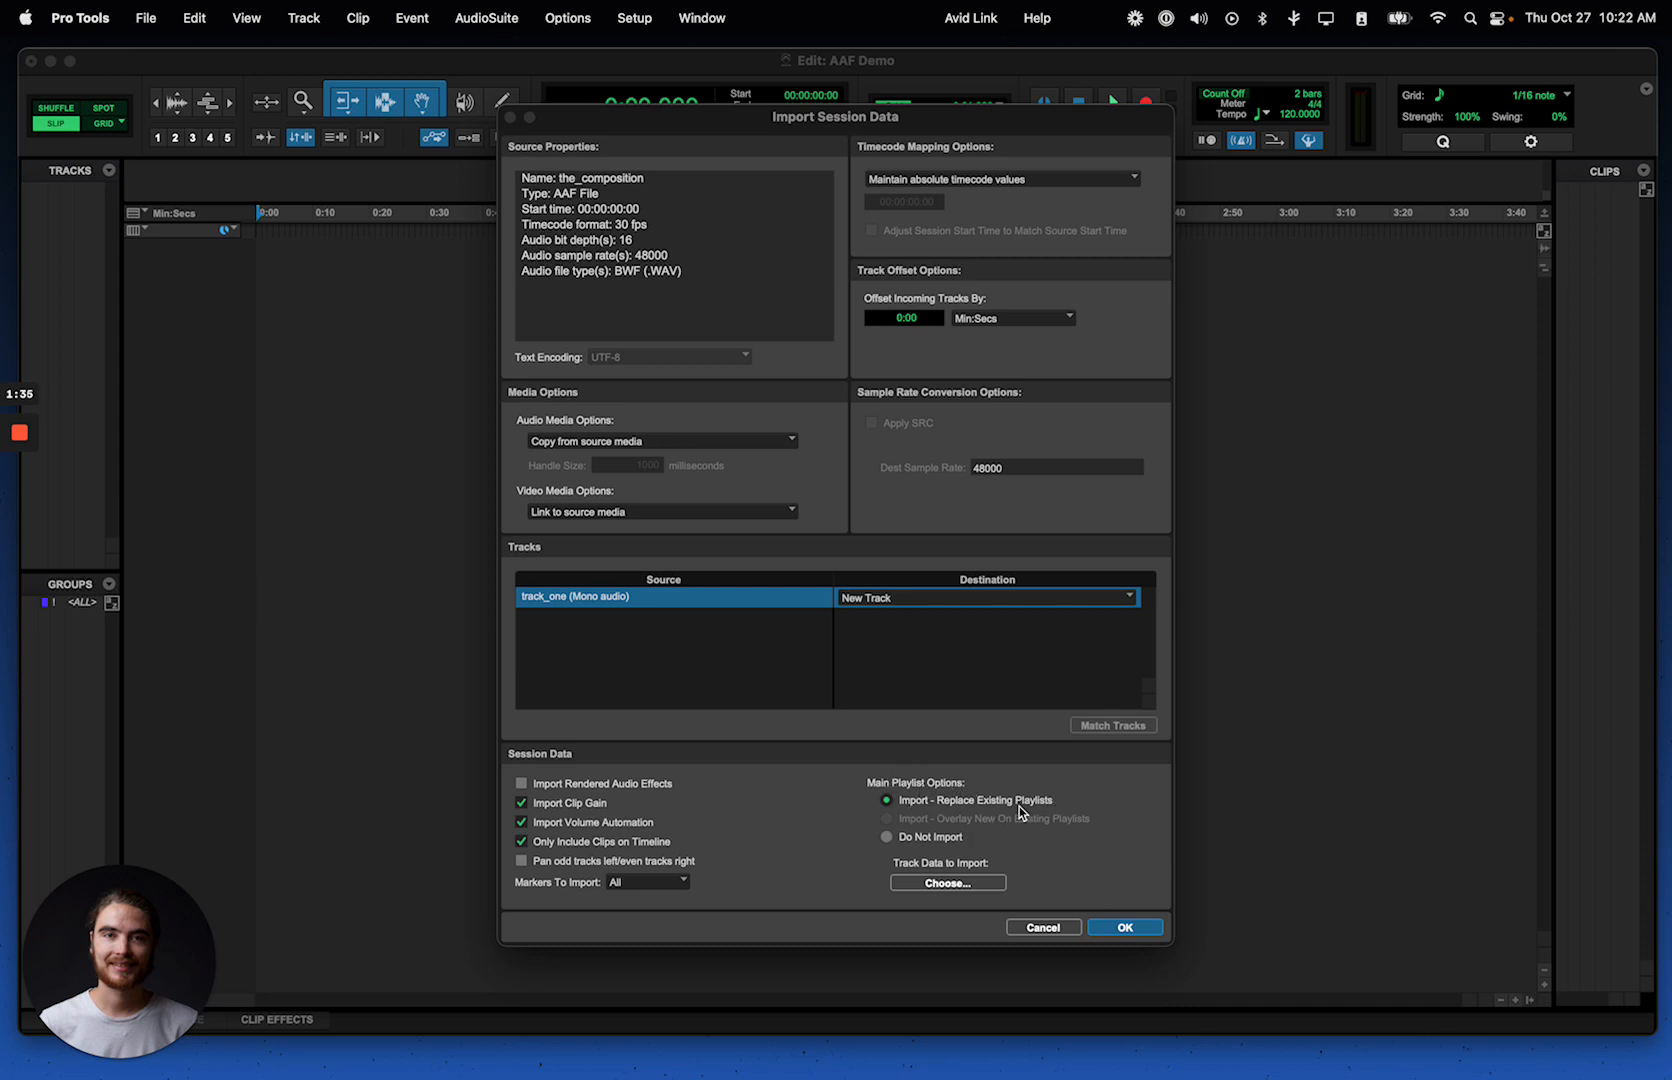
{"action": "left_click", "coordinate": [1125, 928]}
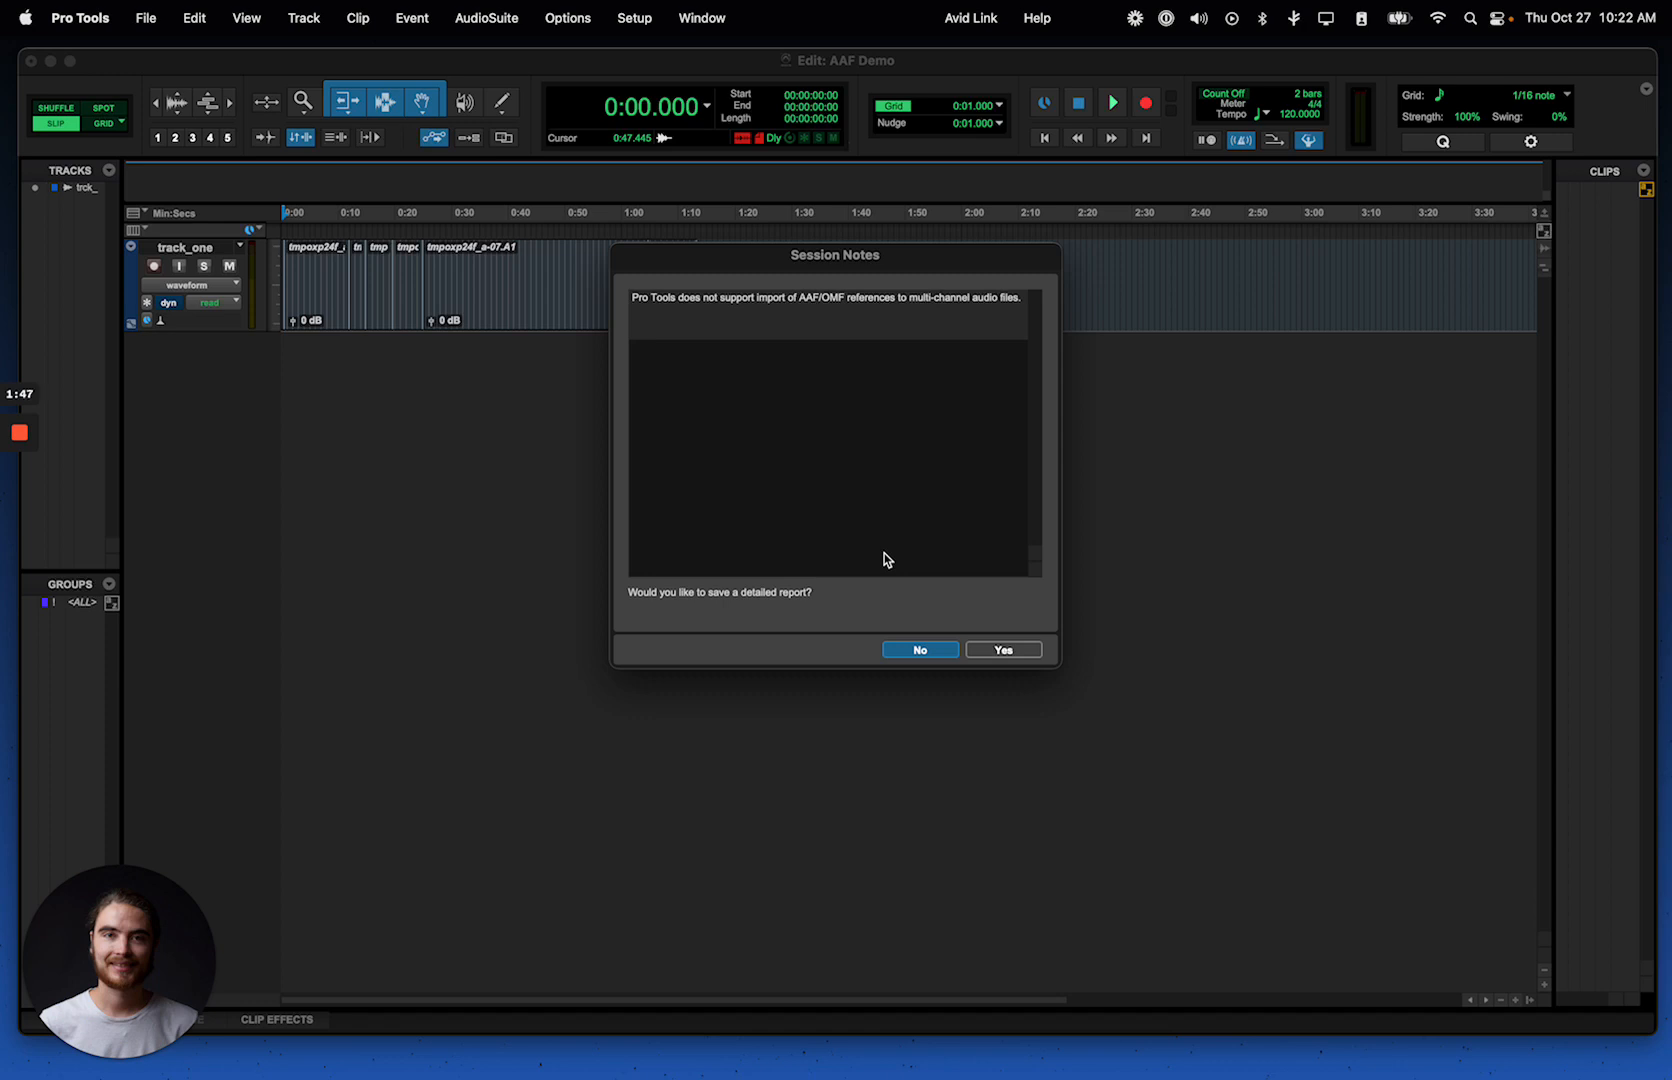
{"action": "left_click", "coordinate": [920, 651]}
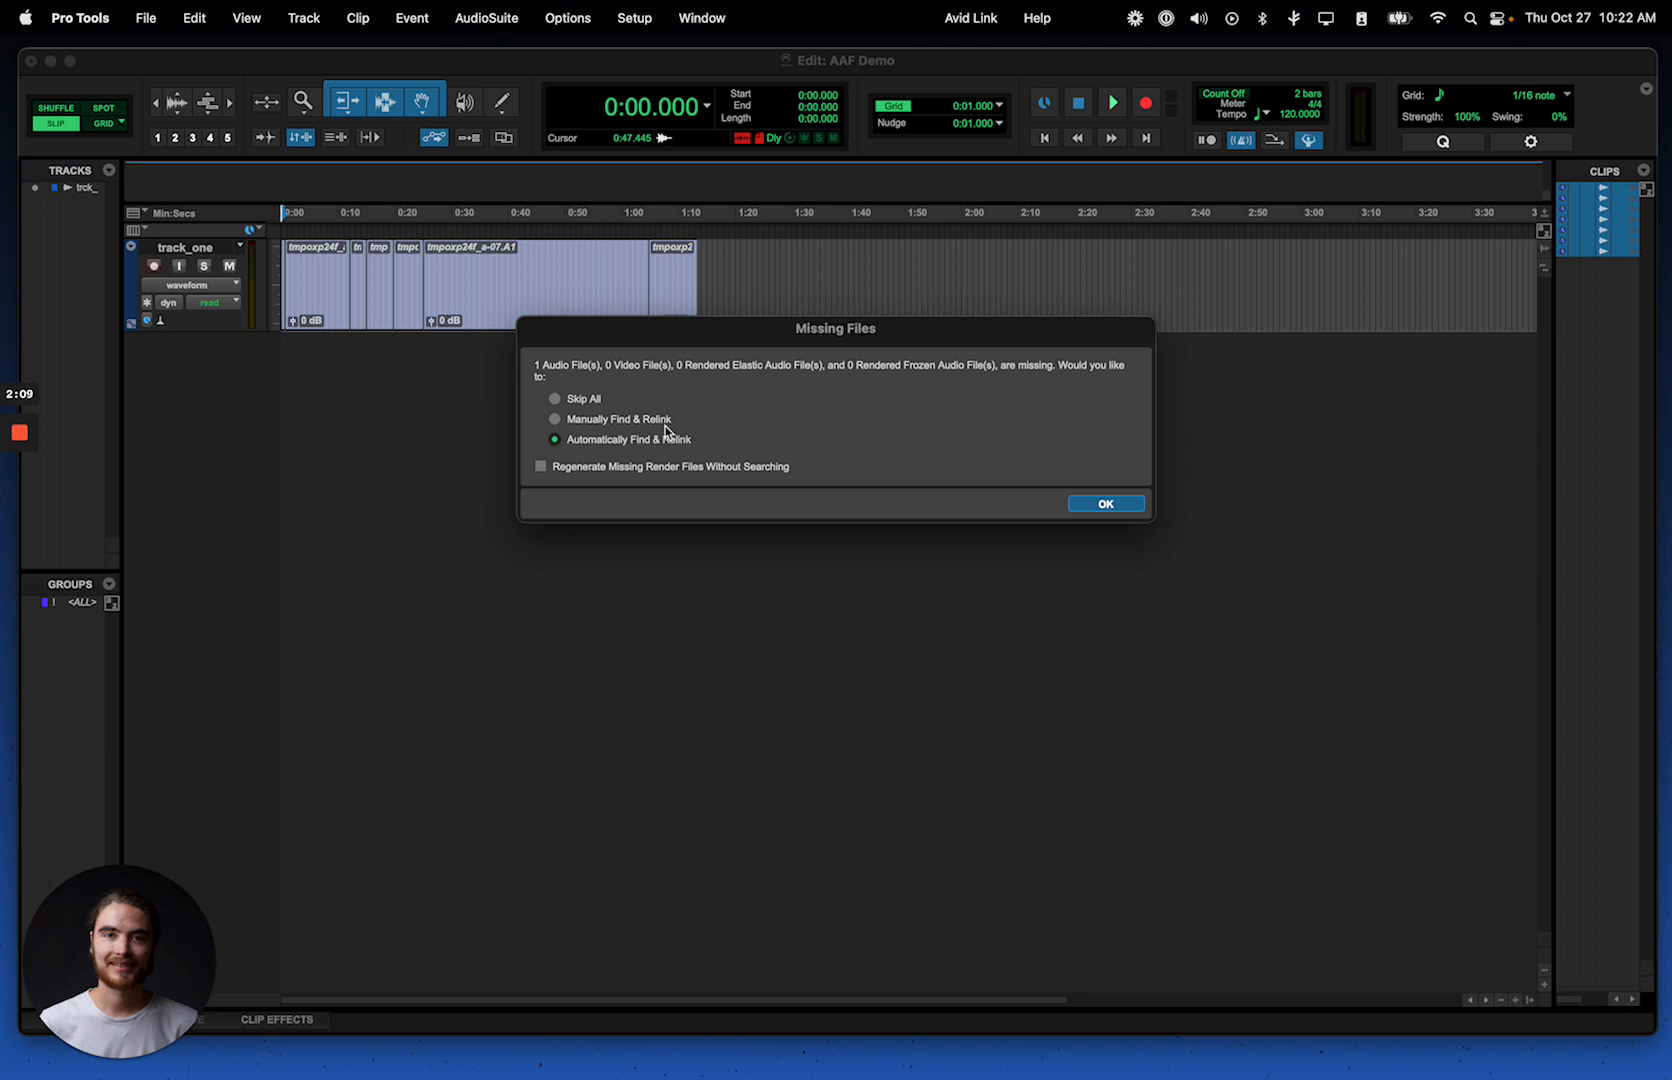
Step: Choose Manually Find & Relink for the missing audio file and reposition the Relink window
{"action": "left_click", "coordinate": [577, 425]}
{"action": "left_click", "coordinate": [1106, 504]}
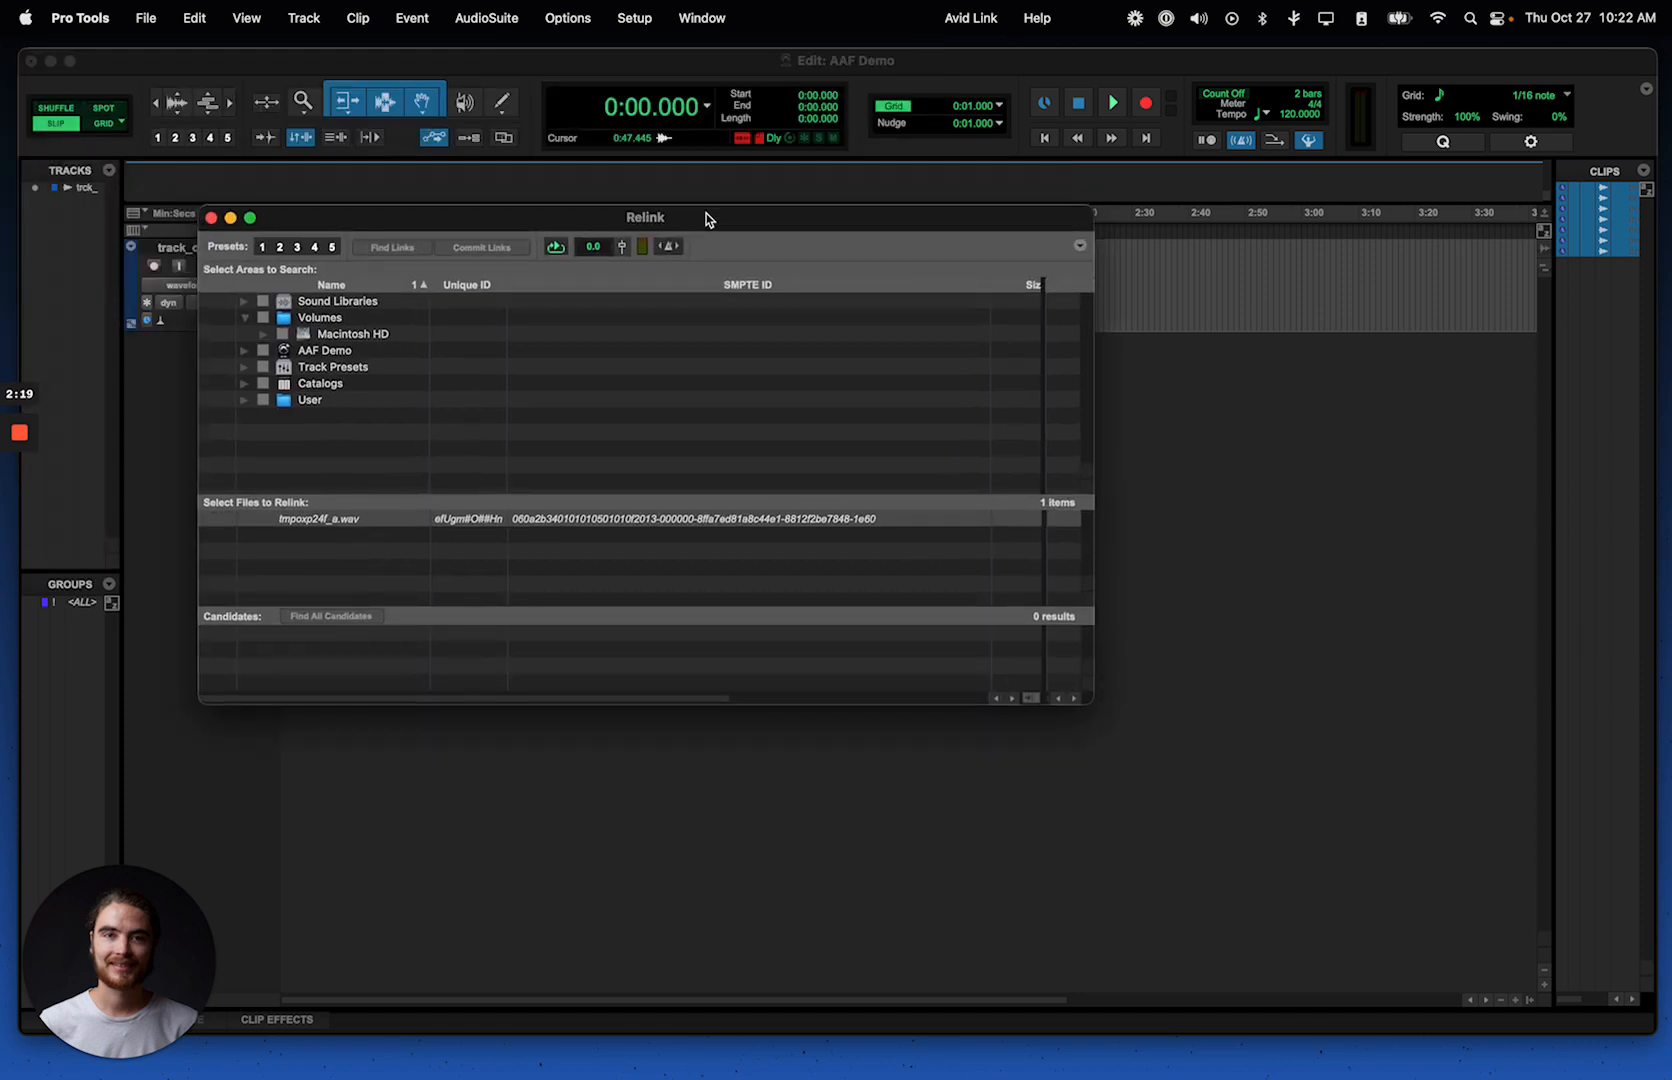
{"action": "left_click_drag", "start_coordinate": [689, 217], "coordinate": [645, 217]}
Step: Examine the names and edit points of the imported clips on track_one in the timeline
{"action": "left_click", "coordinate": [597, 184]}
{"action": "scroll", "coordinate": [386, 276], "scroll_direction": "up", "scroll_amount": 5}
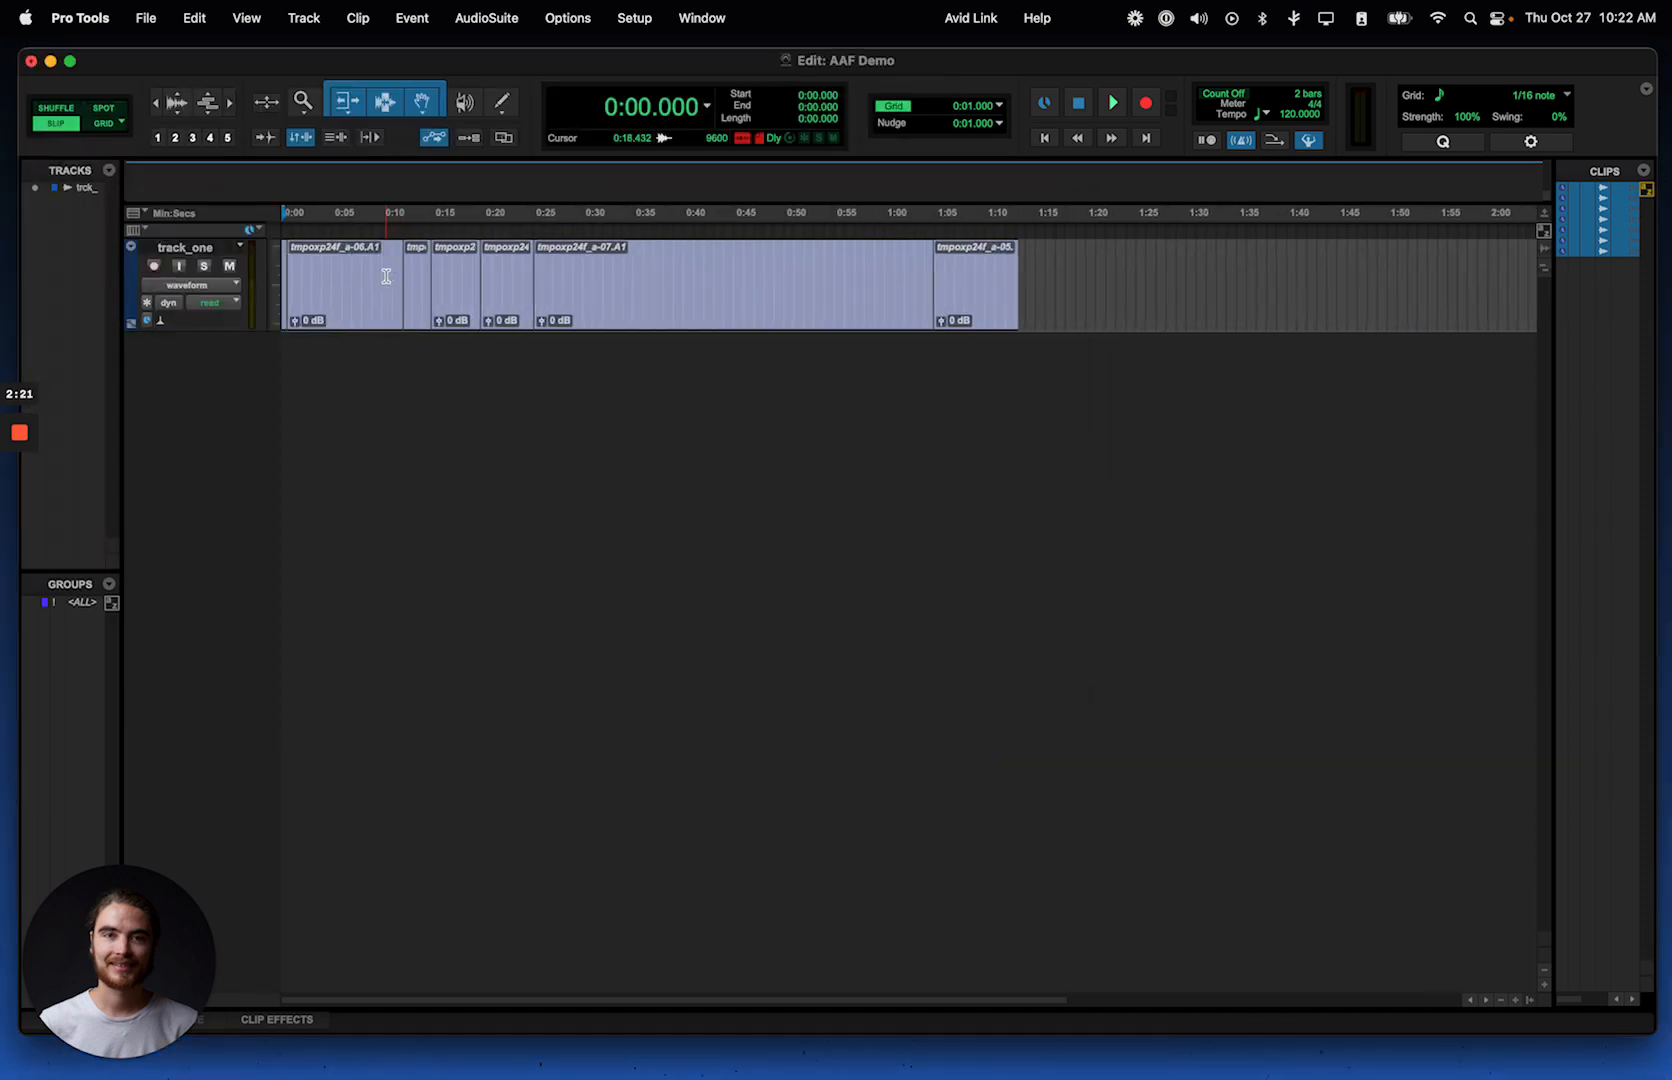
{"action": "scroll", "coordinate": [386, 276], "scroll_direction": "up", "scroll_amount": 8}
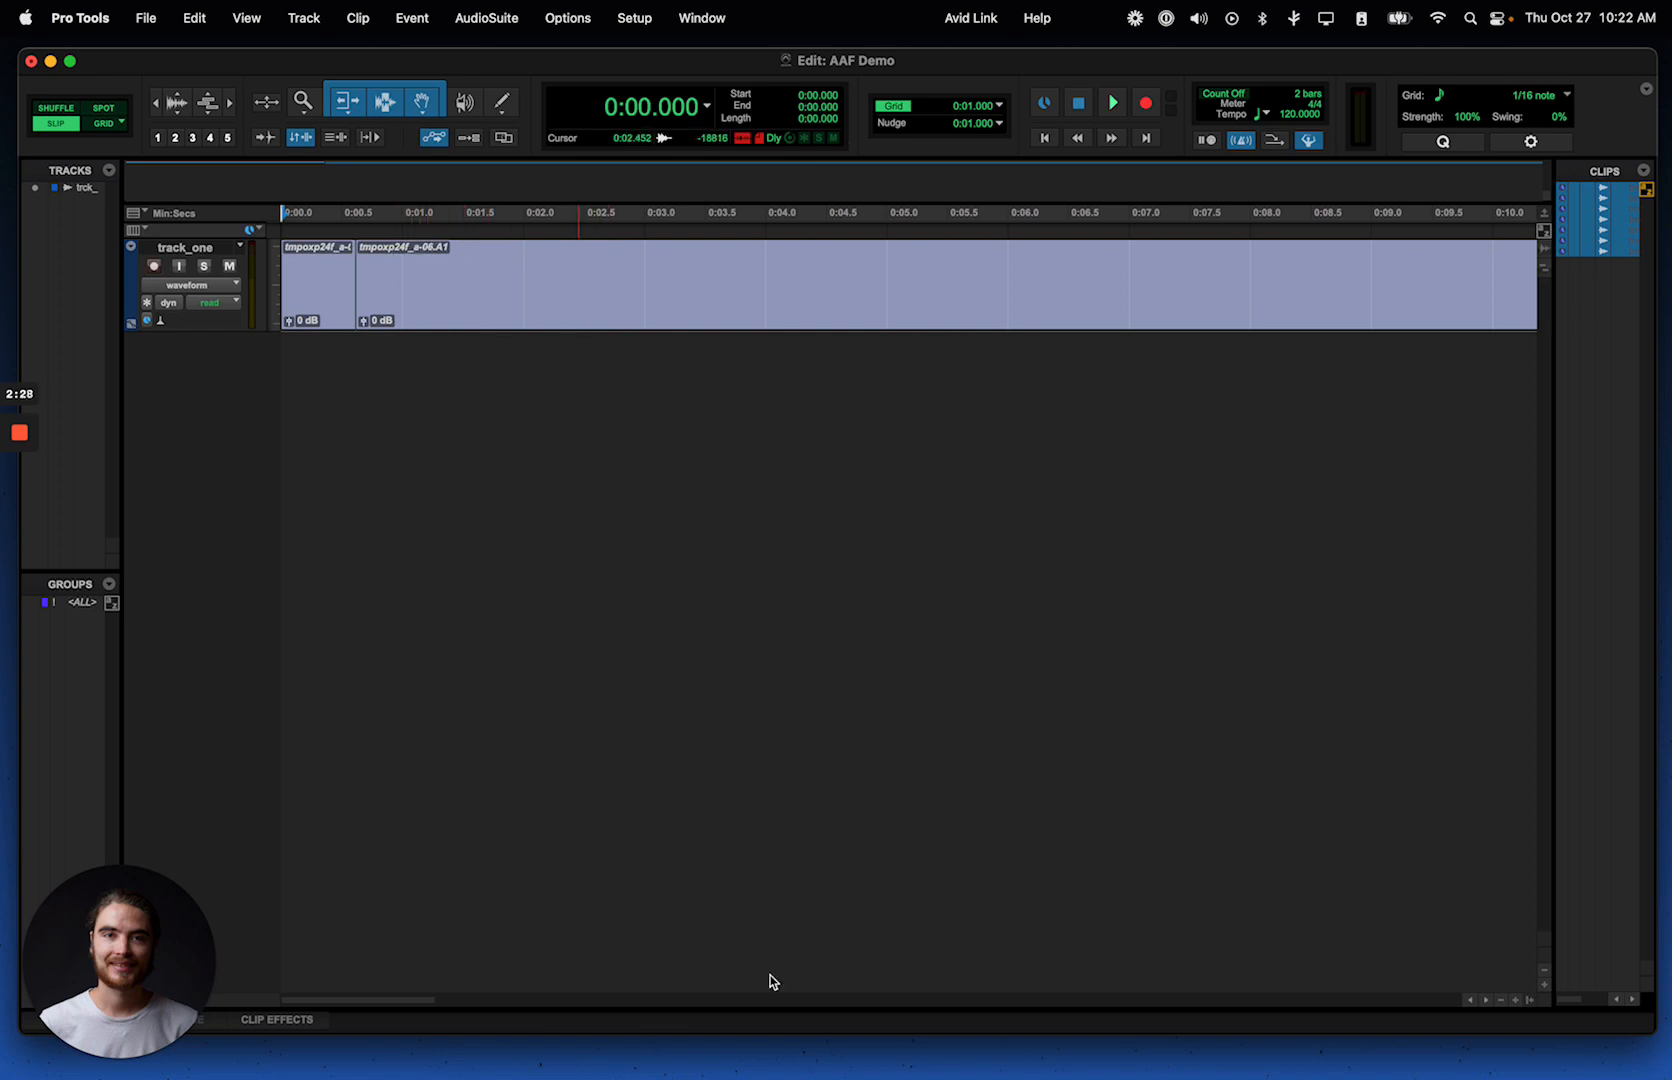
{"action": "mouse_move", "coordinate": [782, 1074]}
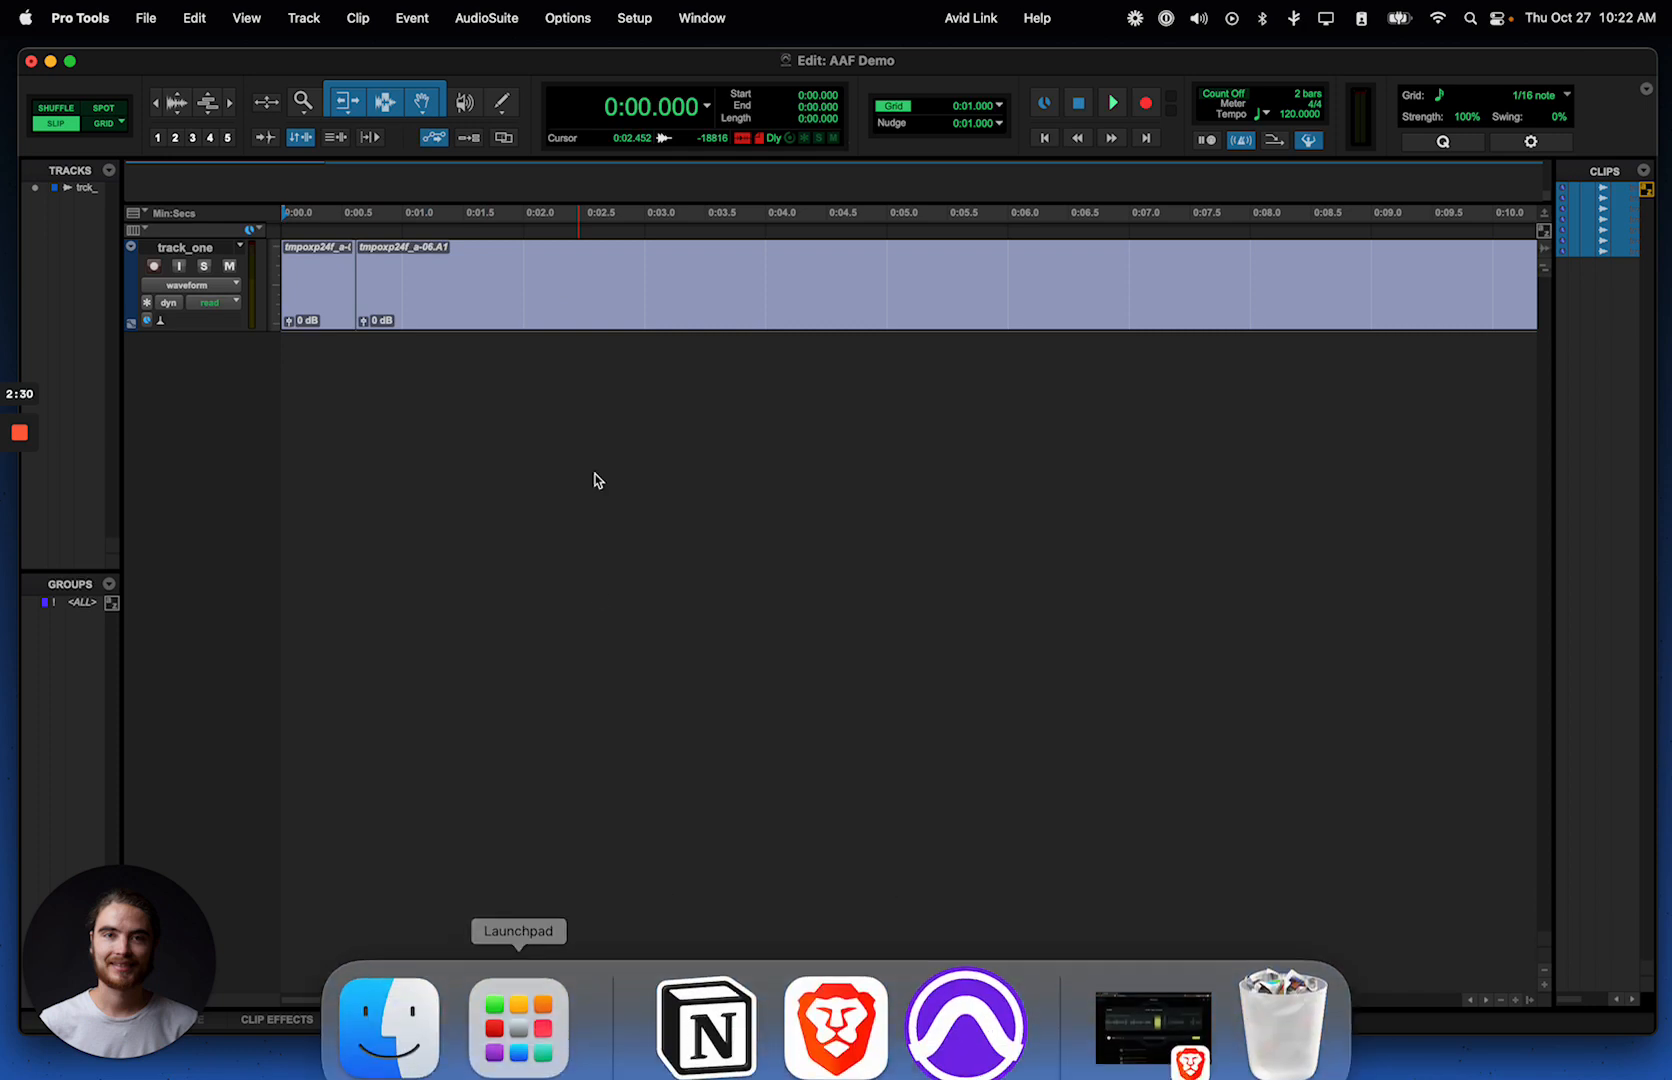
{"action": "scroll", "coordinate": [424, 270], "scroll_direction": "up", "scroll_amount": 5}
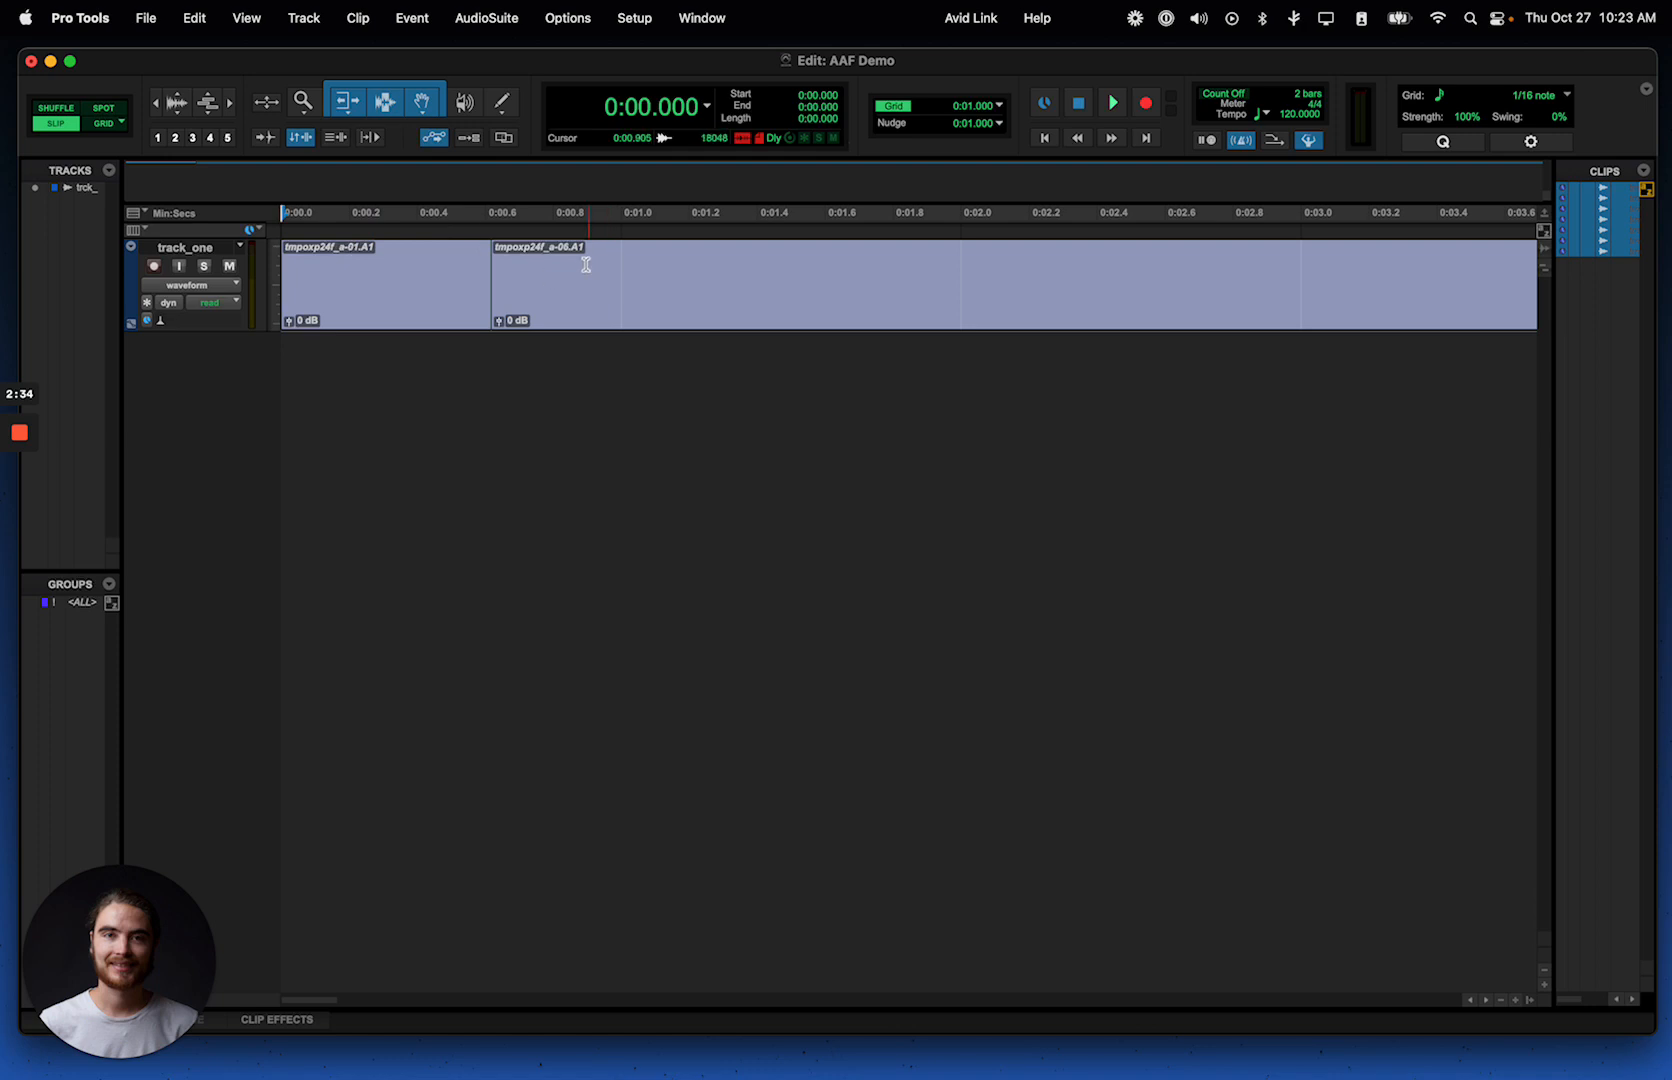
{"action": "scroll", "coordinate": [586, 261], "scroll_direction": "down", "scroll_amount": 2}
{"action": "scroll", "coordinate": [585, 272], "scroll_direction": "down", "scroll_amount": 6}
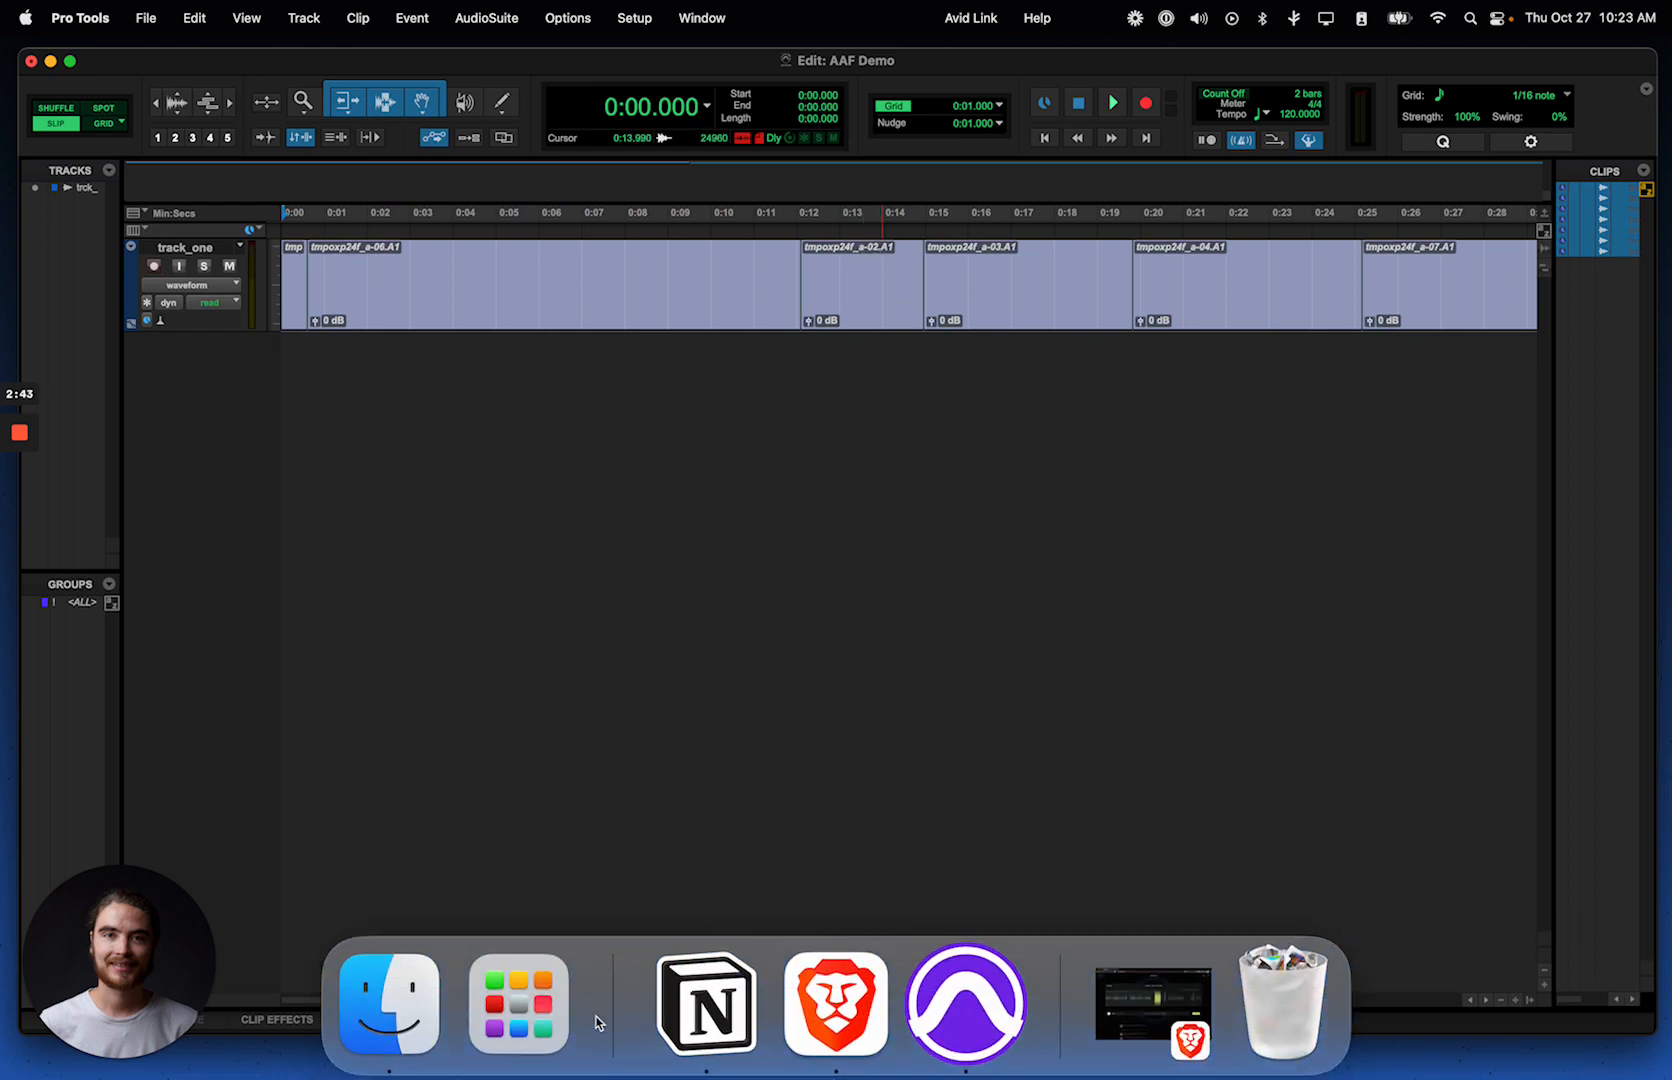
Step: Select the exported edited .wav in Finder, and copy the base name tmpoxp24f_a from the second clip on track_one without renaming the clip
{"action": "left_click", "coordinate": [390, 1005]}
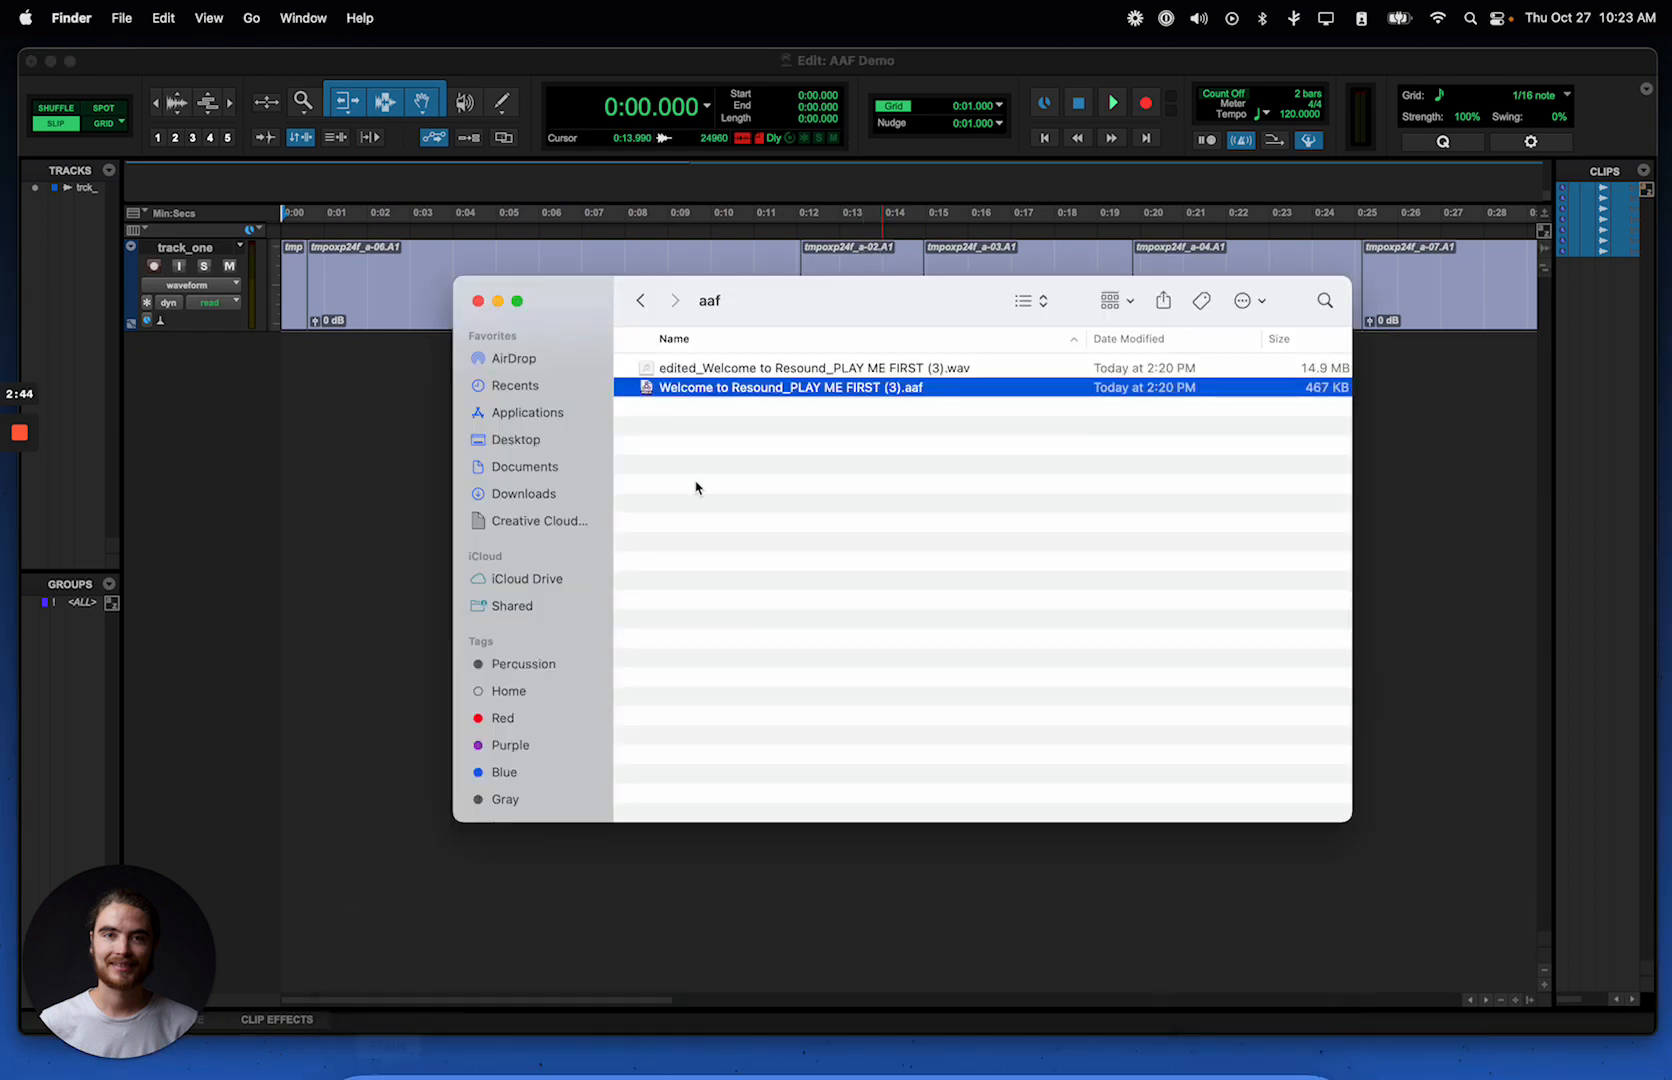
{"action": "left_click", "coordinate": [783, 369]}
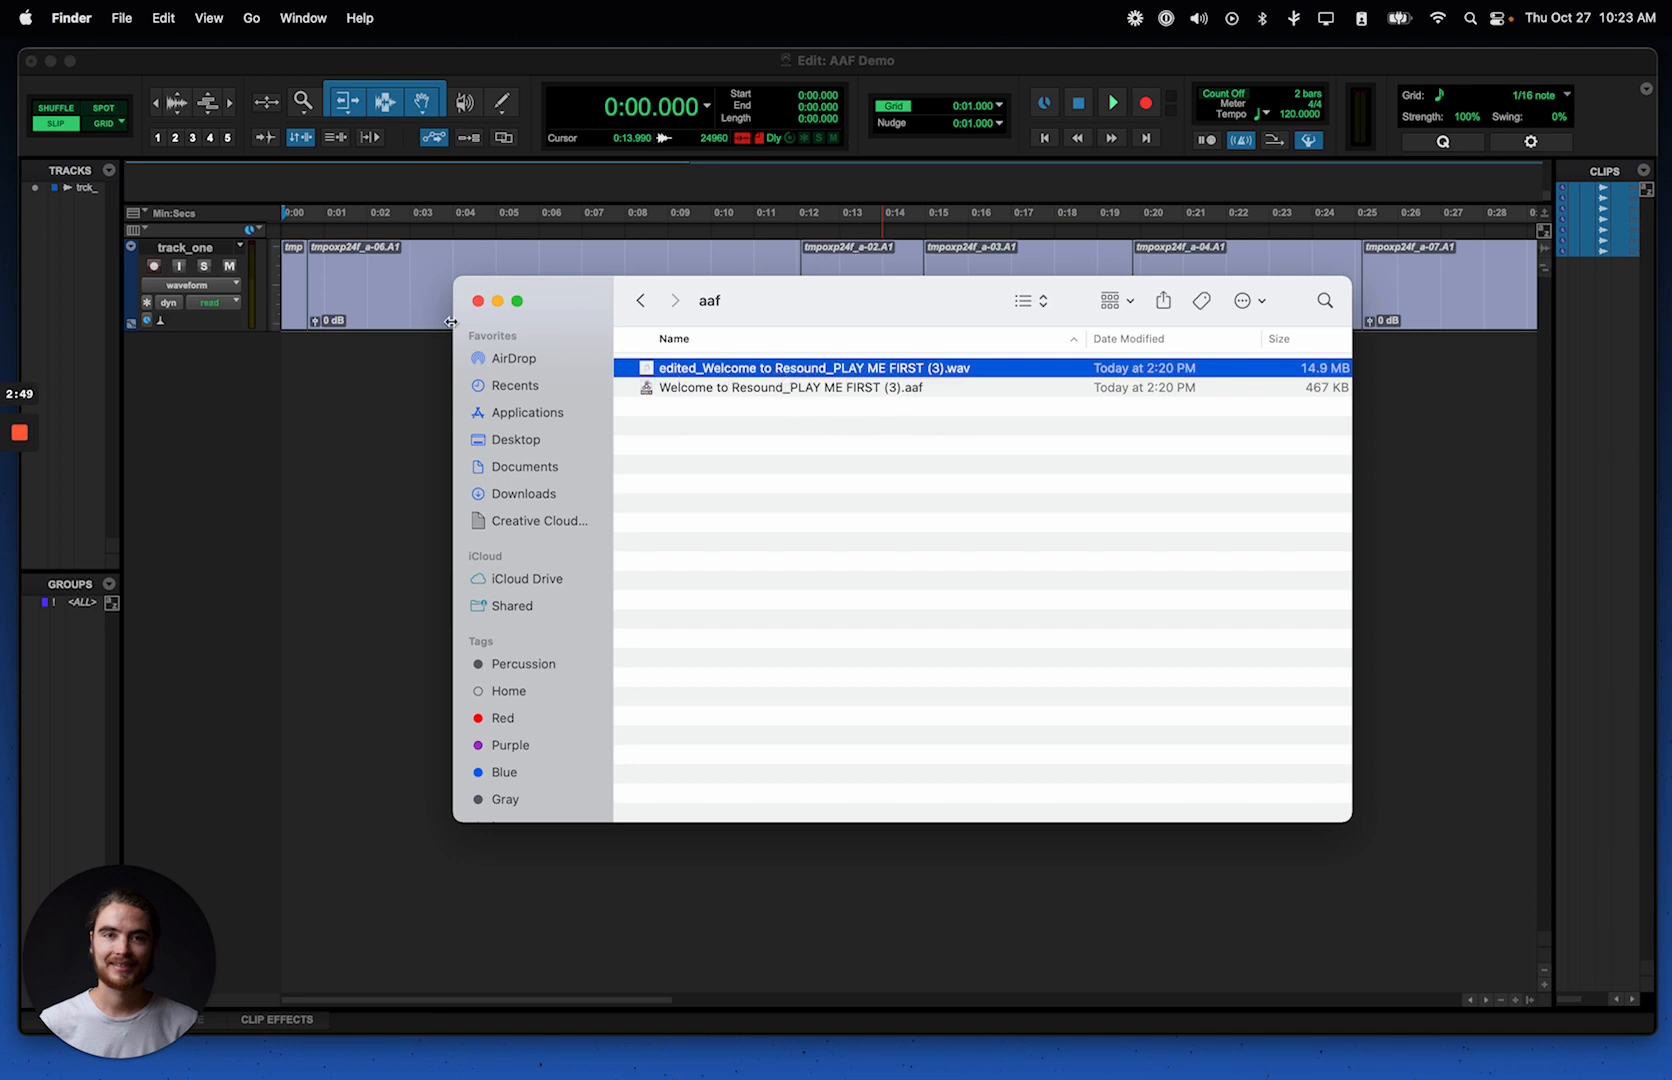
{"action": "left_click", "coordinate": [424, 308]}
{"action": "right_click", "coordinate": [424, 304]}
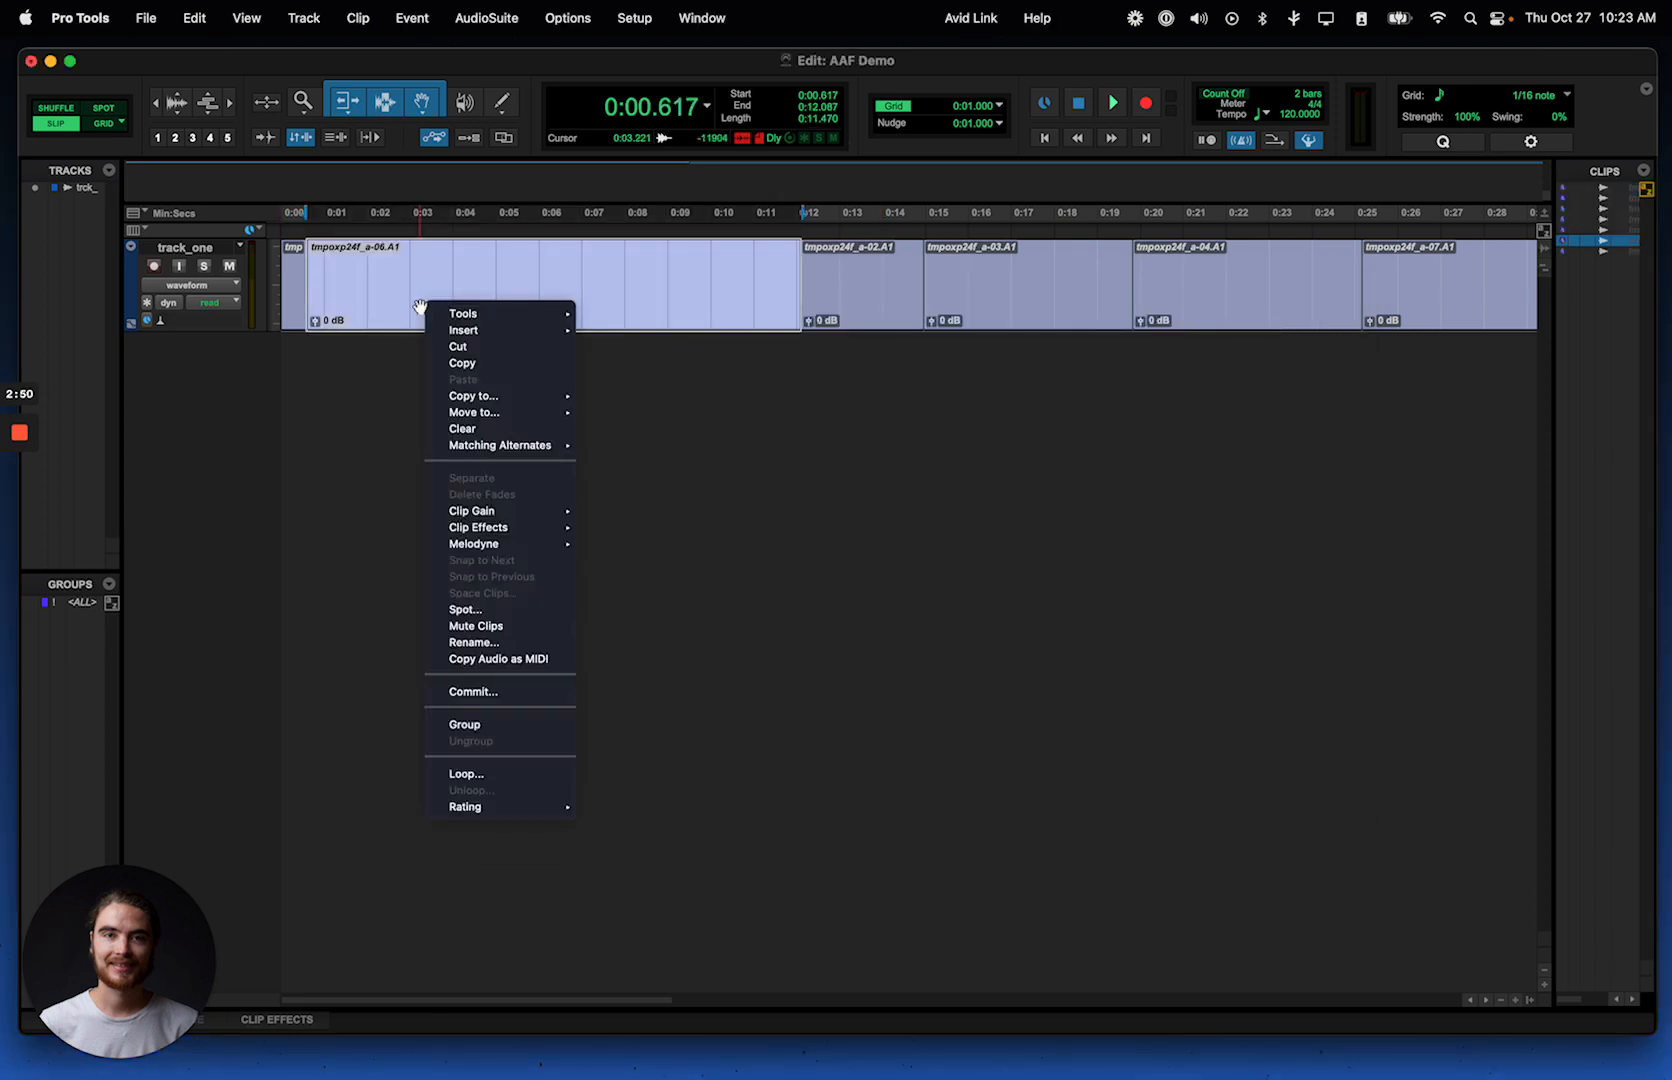
{"action": "left_click", "coordinate": [490, 641]}
{"action": "left_click", "coordinate": [782, 405]}
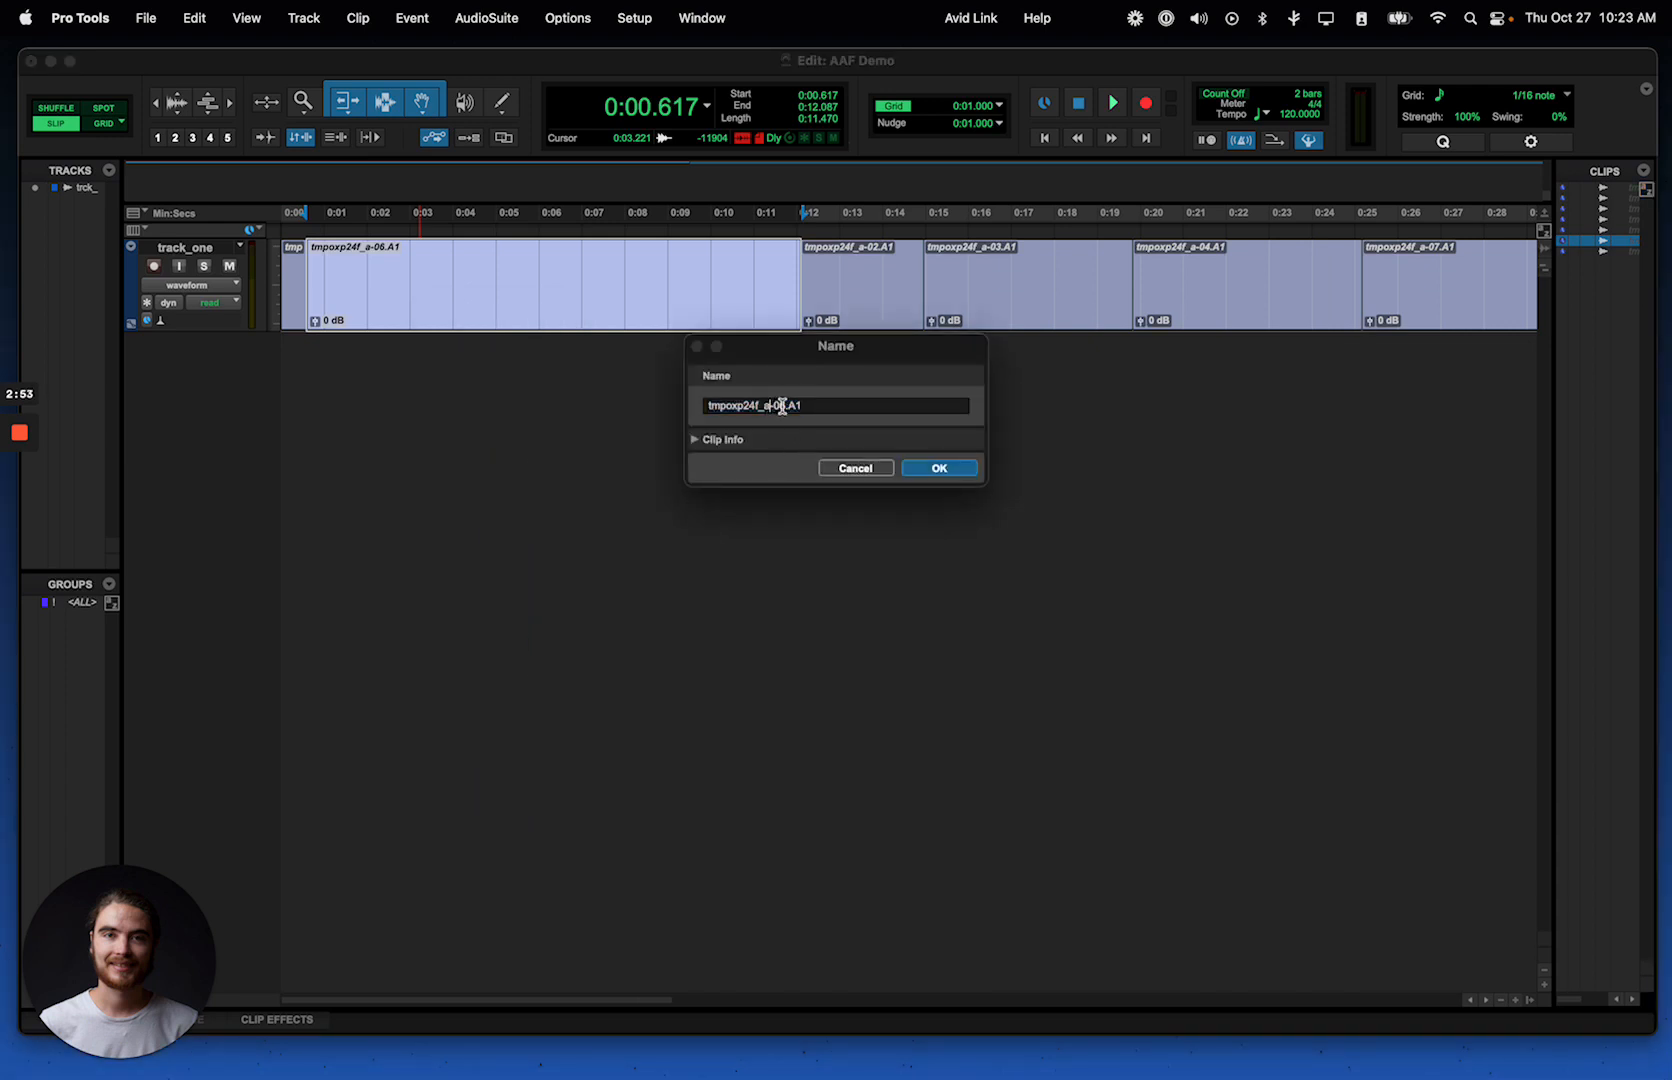
{"action": "left_click_drag", "start_coordinate": [762, 405], "coordinate": [677, 405]}
{"action": "key", "text": "super+c"}
{"action": "left_click", "coordinate": [877, 478]}
Step: Check the missing file's name in Relink, then rename the edited .wav in the aaf folder to tmpoxp24f_a.wav
{"action": "key", "text": "ctrl+Up"}
{"action": "left_click", "coordinate": [388, 318]}
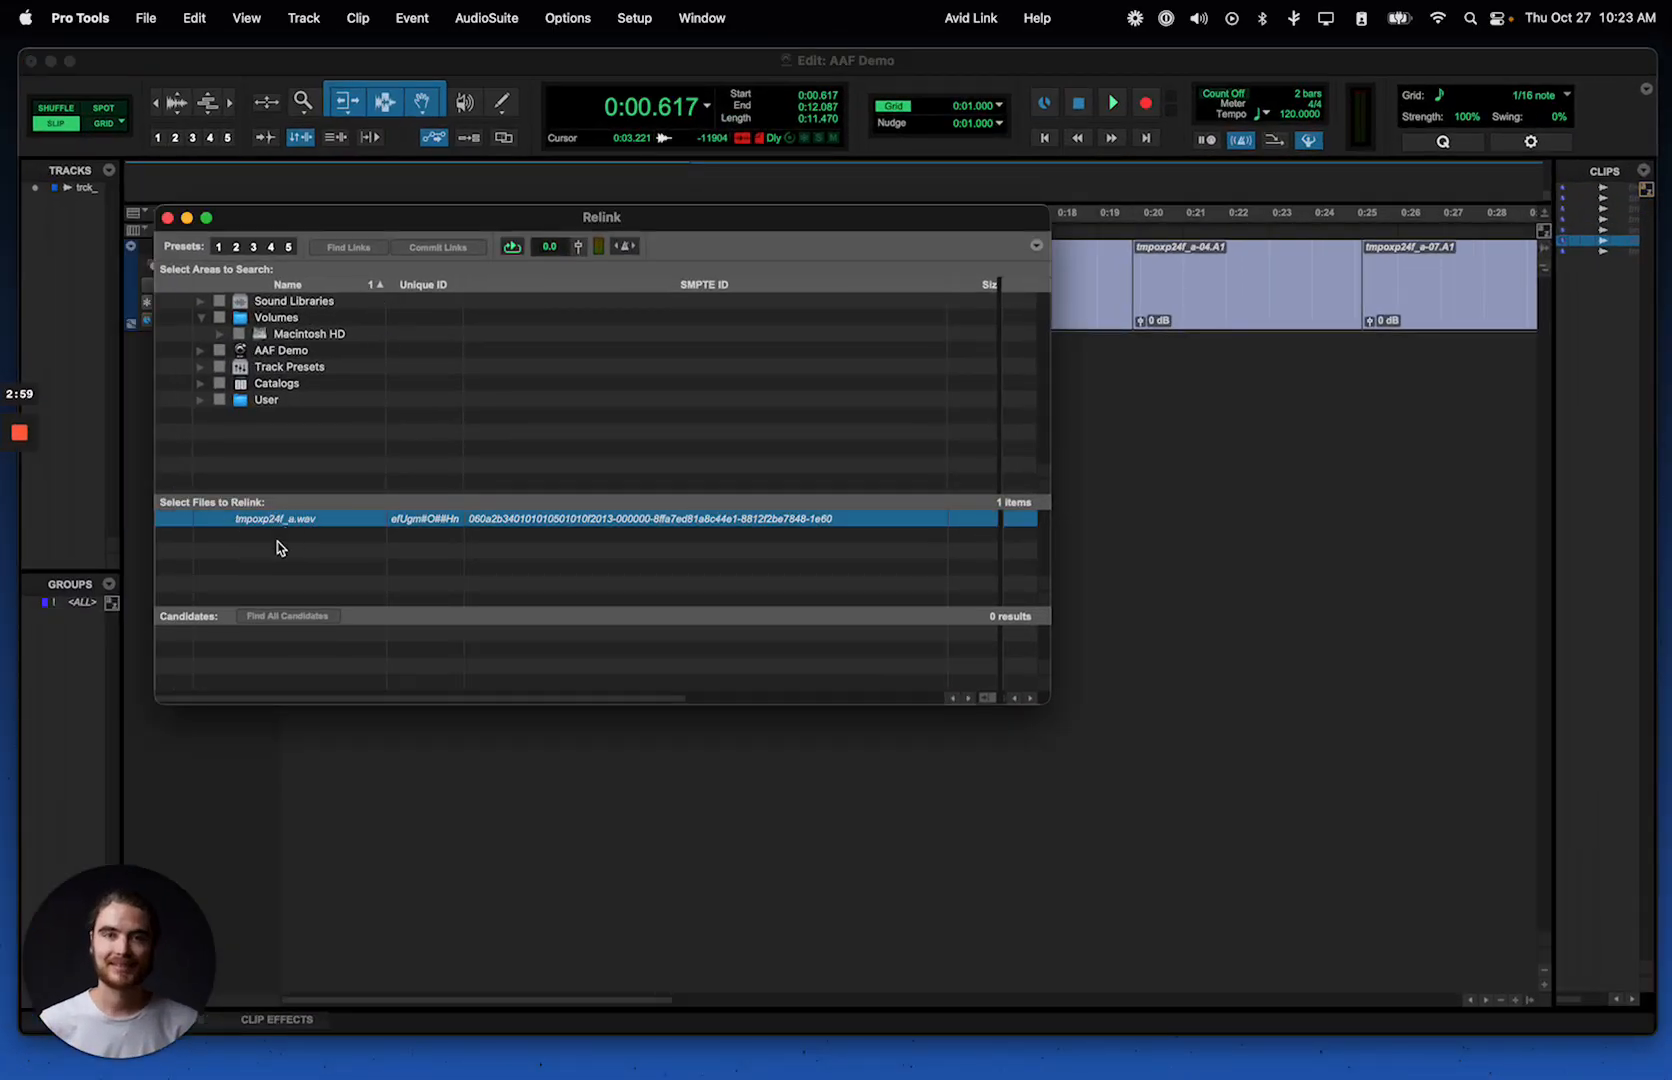
{"action": "key", "text": "ctrl+Up"}
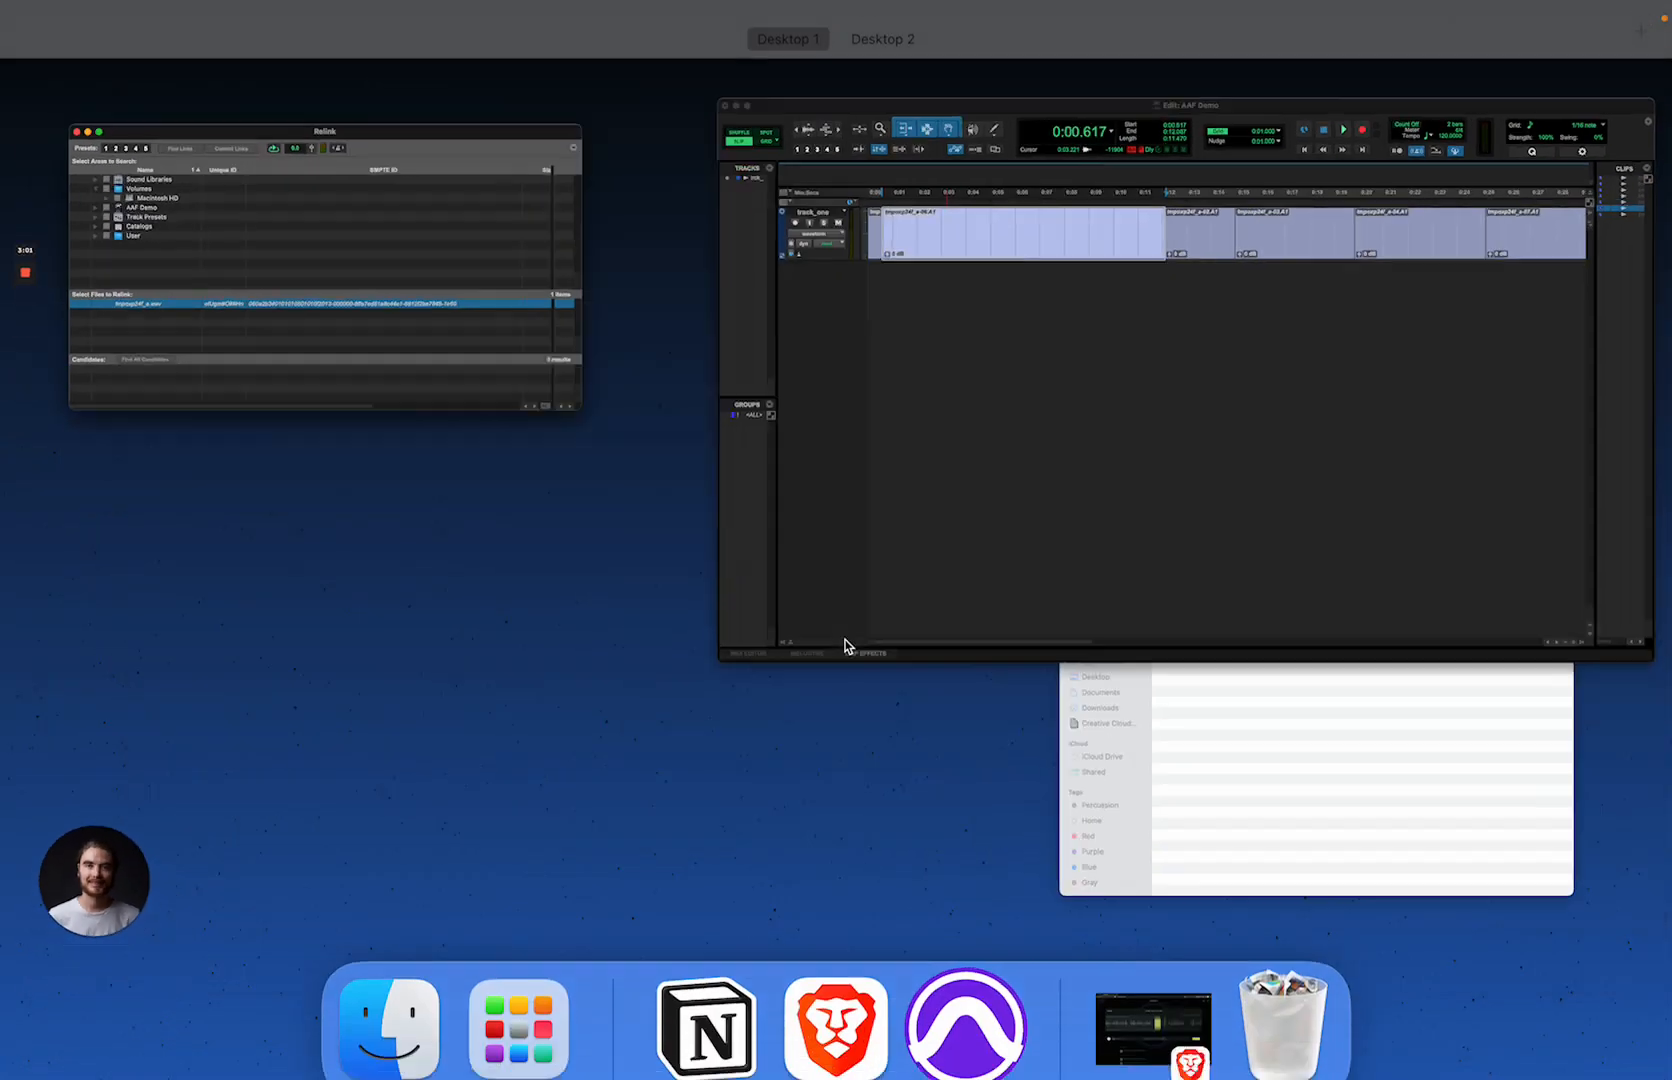
{"action": "left_click", "coordinate": [1269, 776]}
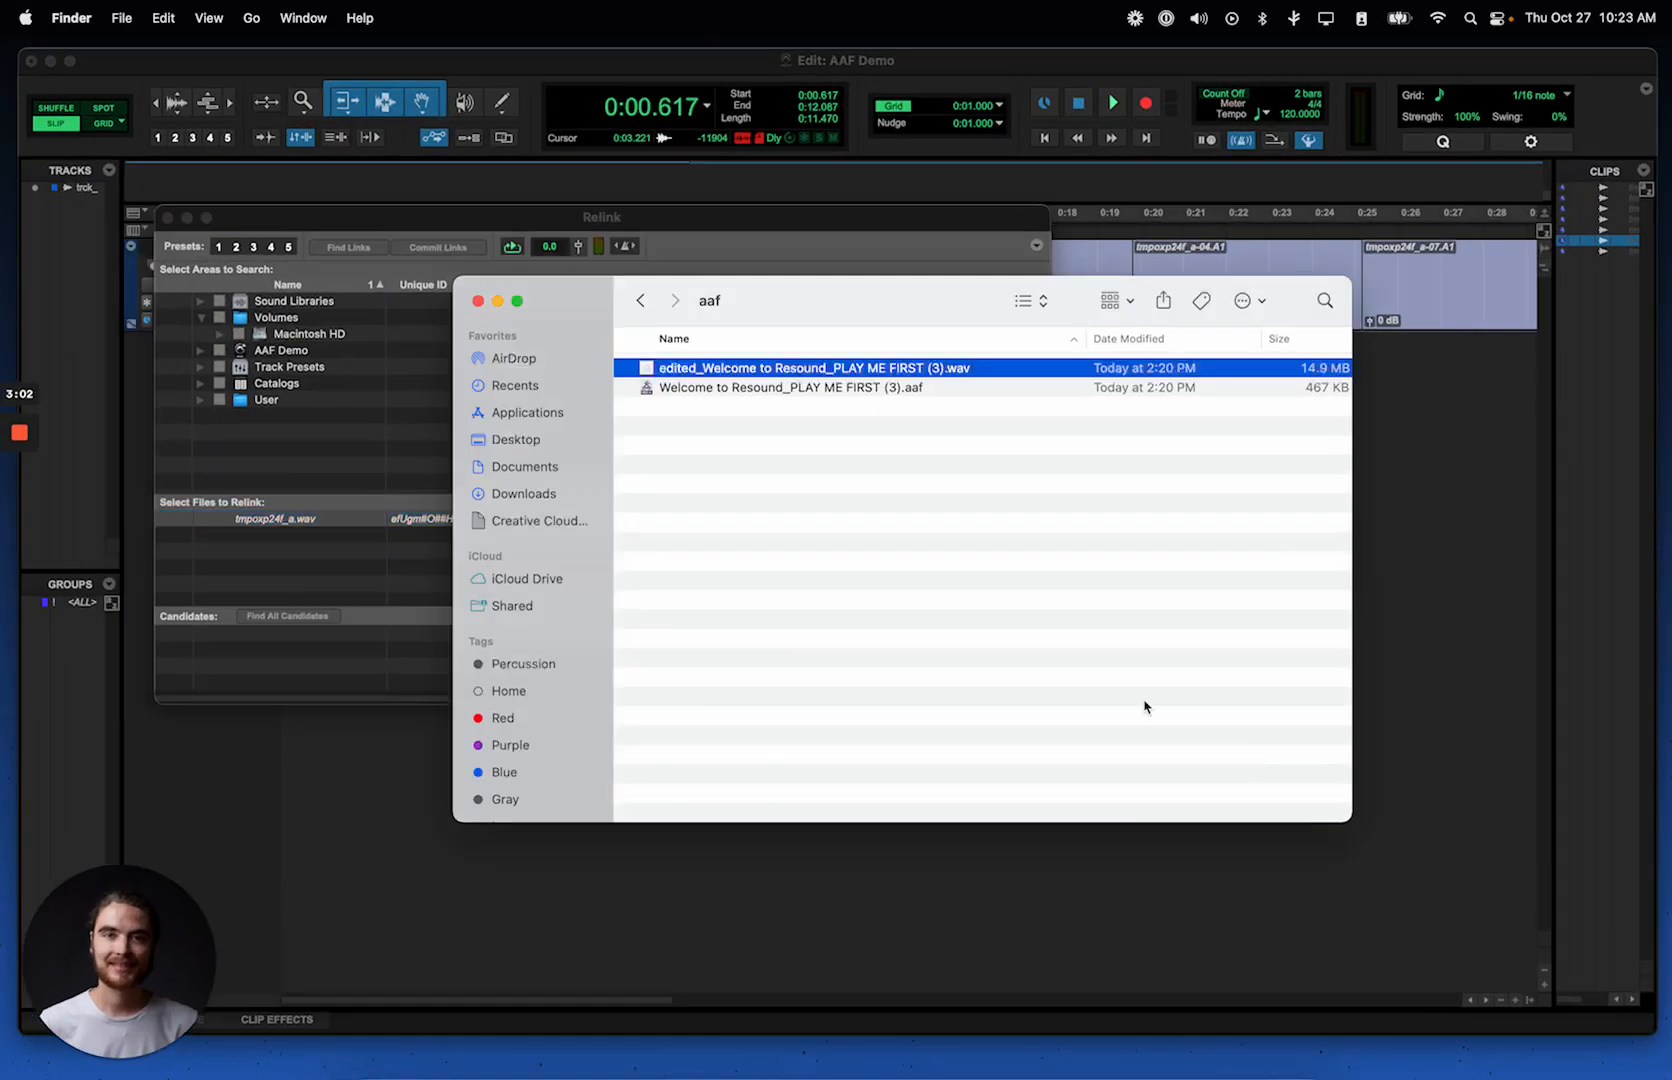
{"action": "right_click", "coordinate": [848, 369]}
{"action": "left_click", "coordinate": [880, 483]}
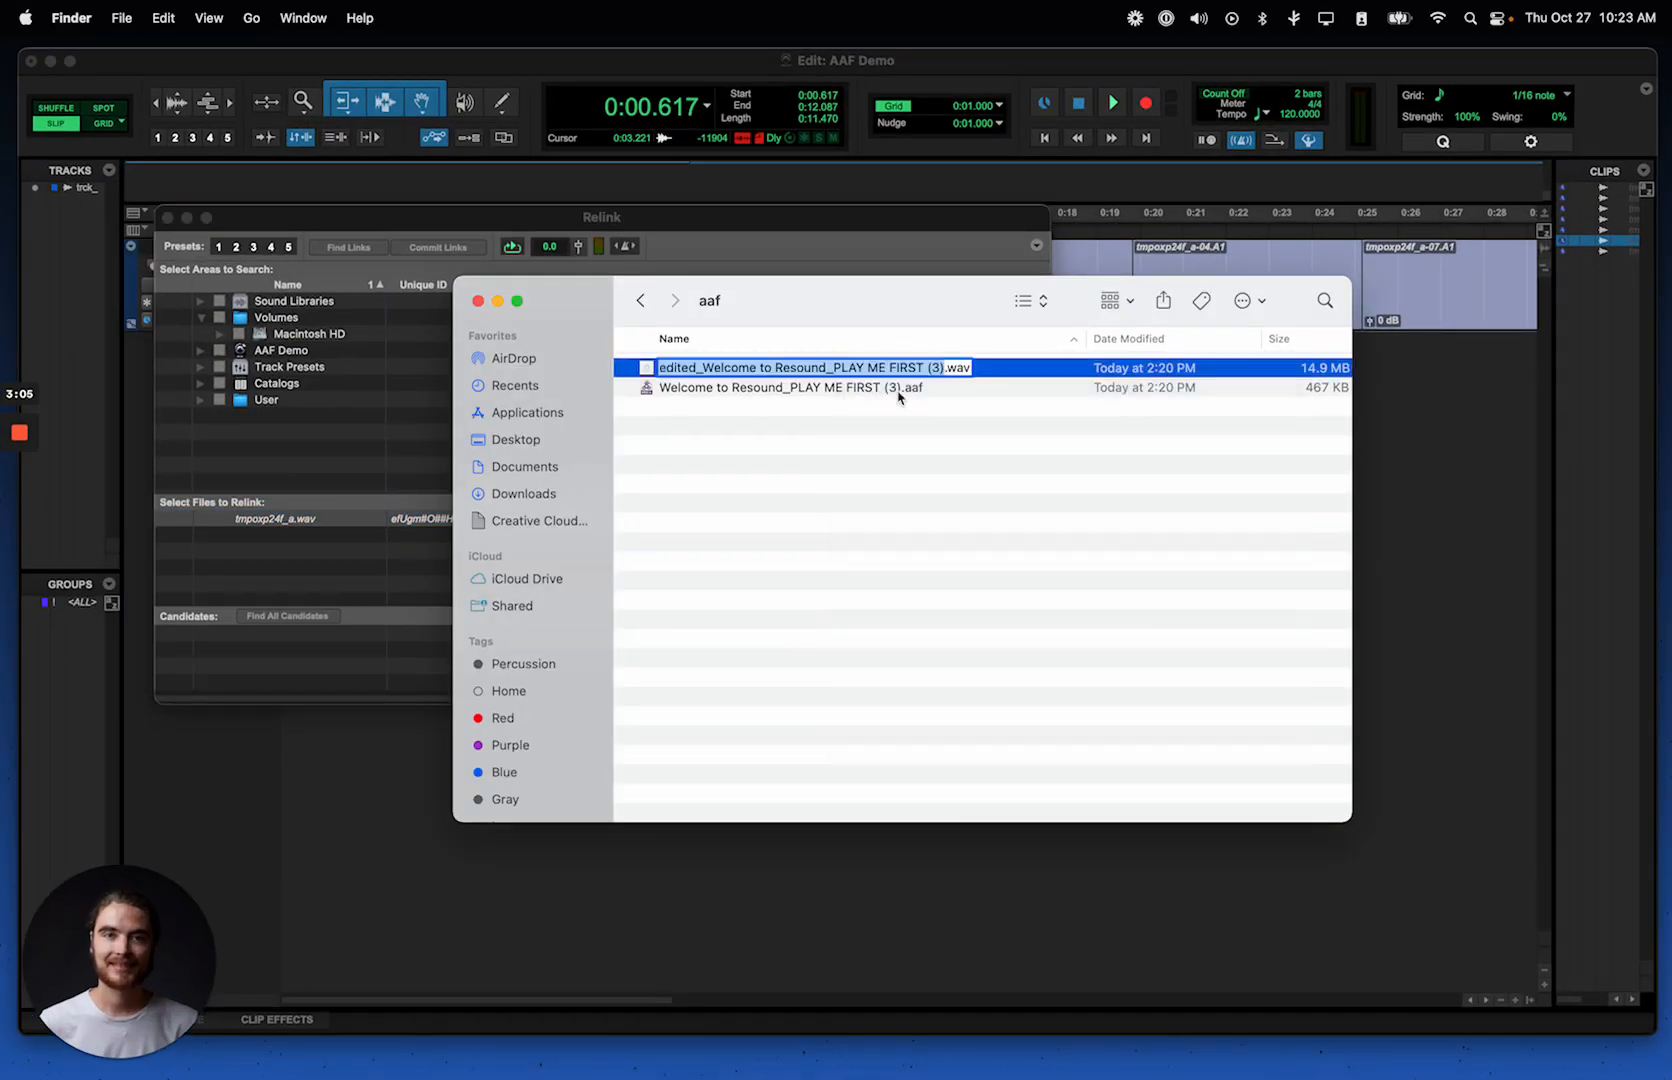
{"action": "key", "text": "super+v"}
{"action": "key", "text": "Return"}
{"action": "left_click_drag", "start_coordinate": [821, 318], "coordinate": [929, 395]}
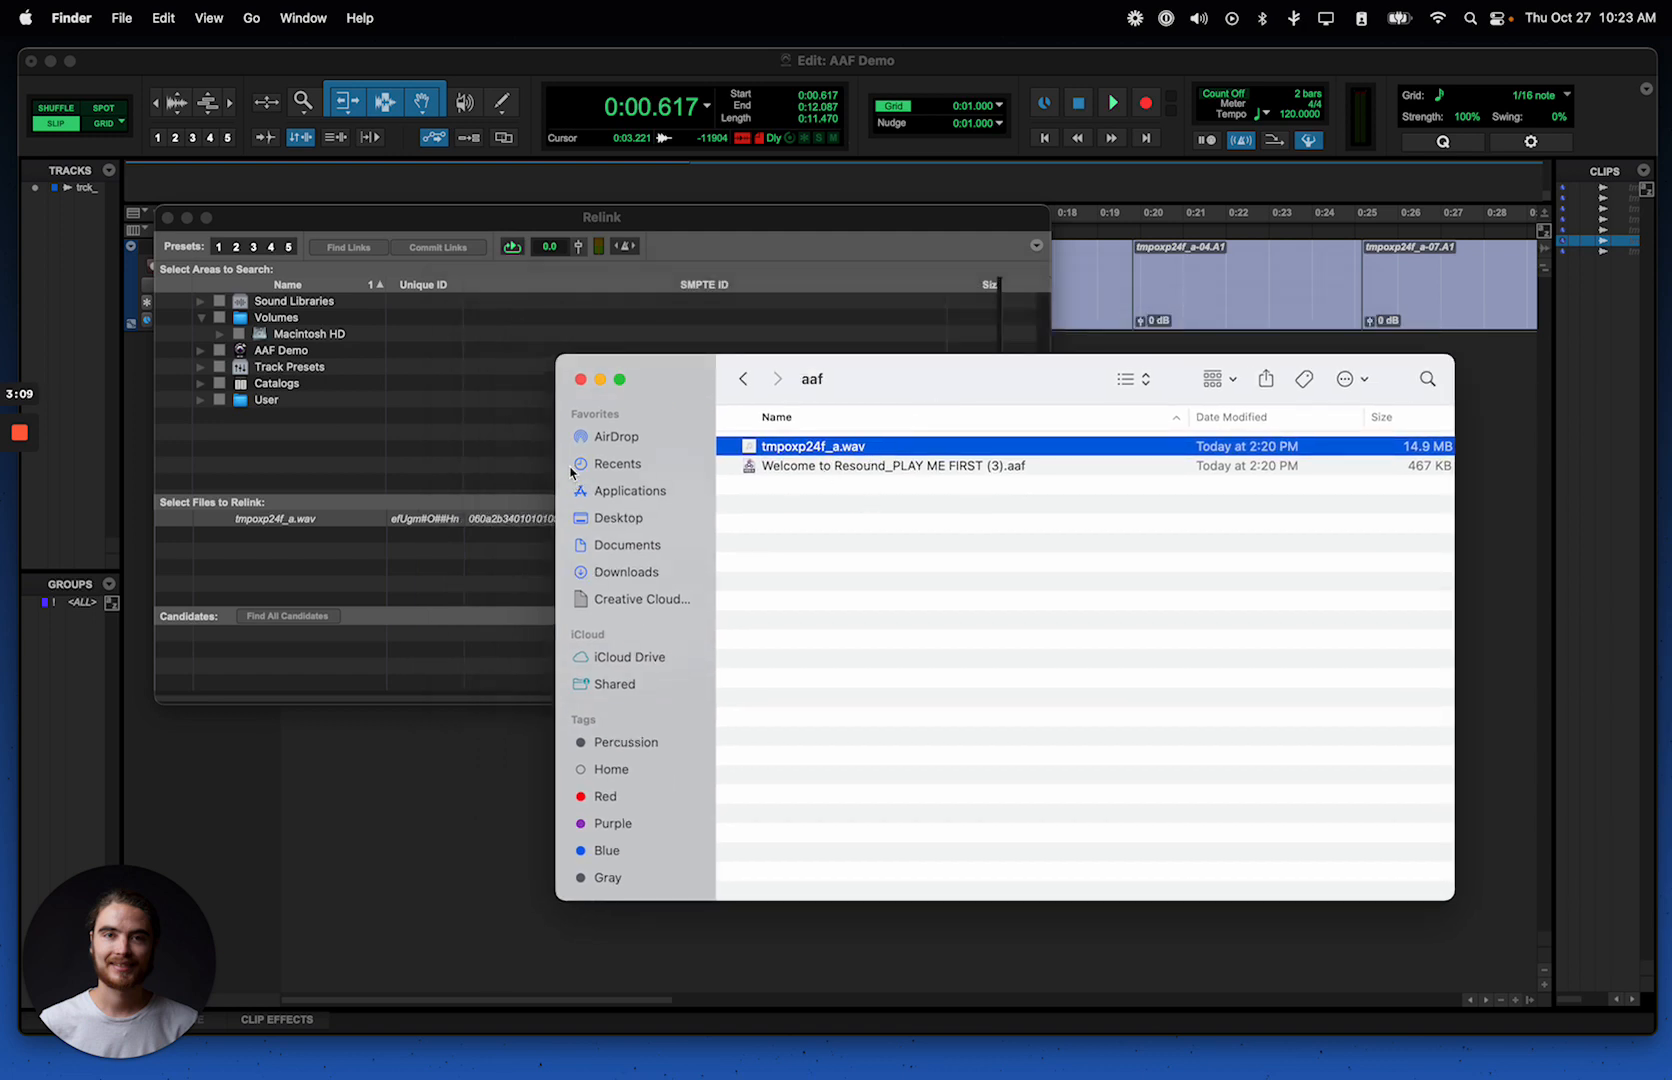
Step: Return to the Relink window in Pro Tools, reposition it, and expand the home folder under User in the search areas
{"action": "left_click", "coordinate": [535, 441]}
{"action": "left_click_drag", "start_coordinate": [740, 216], "coordinate": [818, 222]}
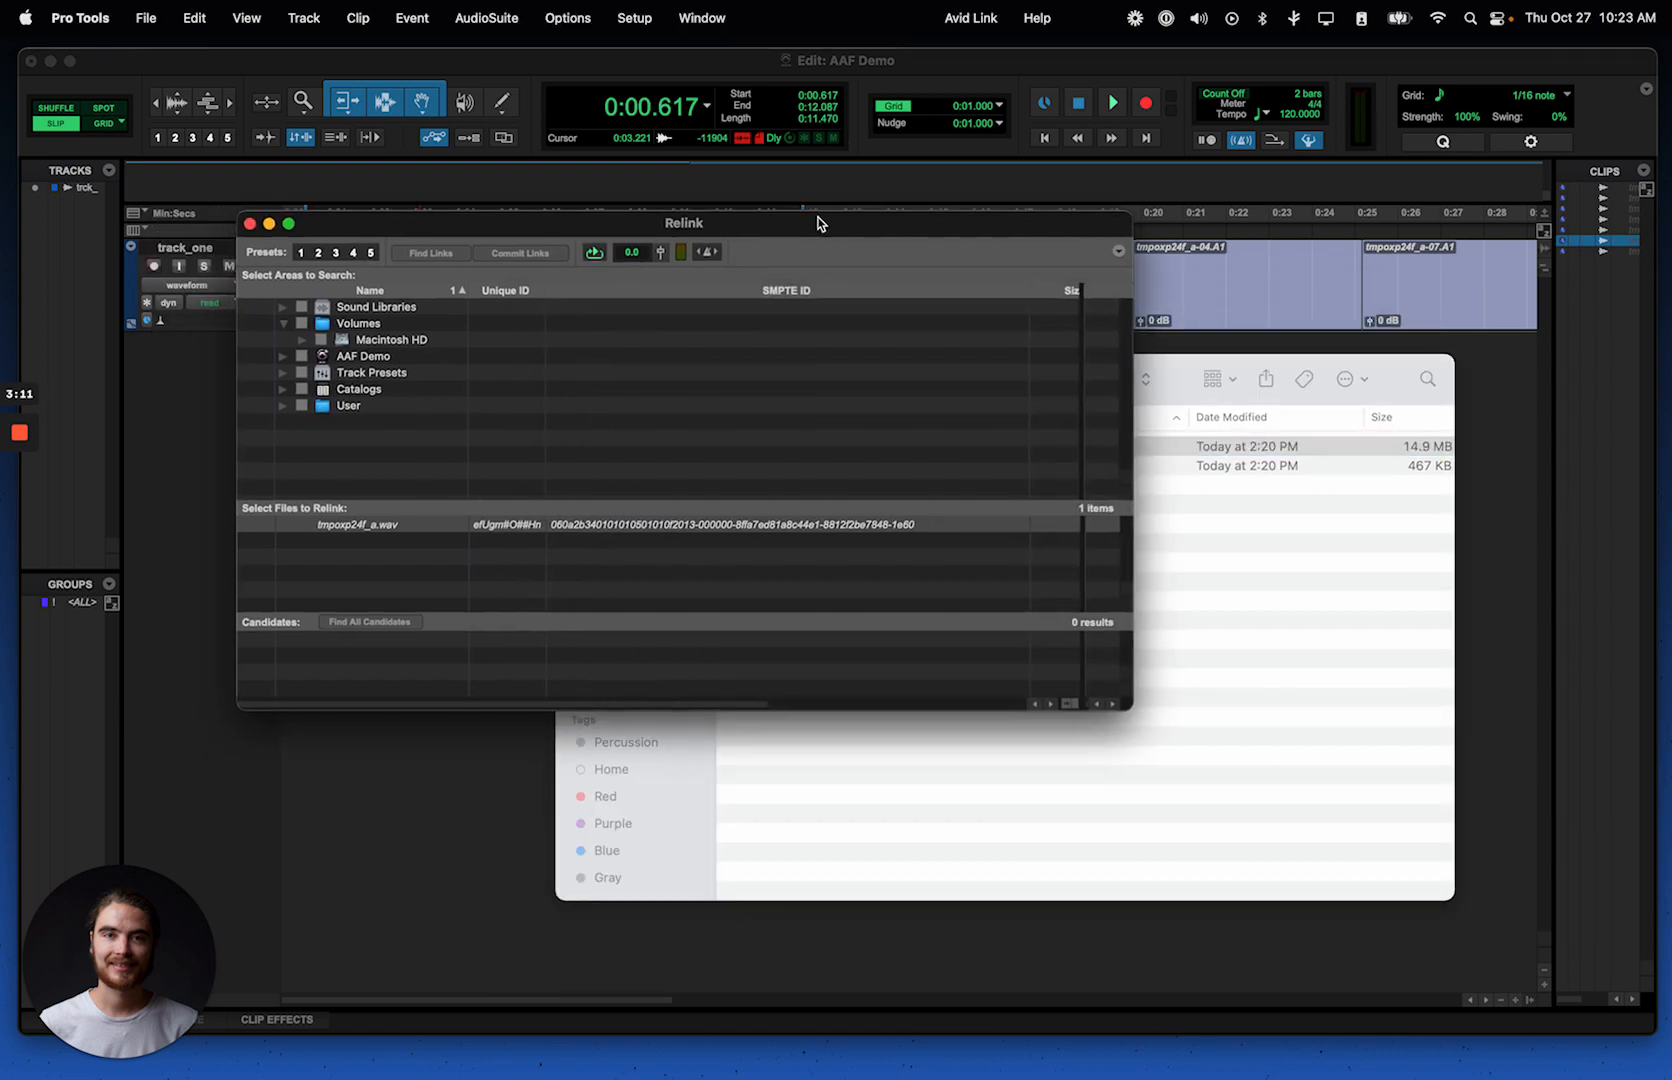
{"action": "left_click", "coordinate": [282, 407]}
{"action": "left_click", "coordinate": [310, 407]}
{"action": "left_click", "coordinate": [365, 420]}
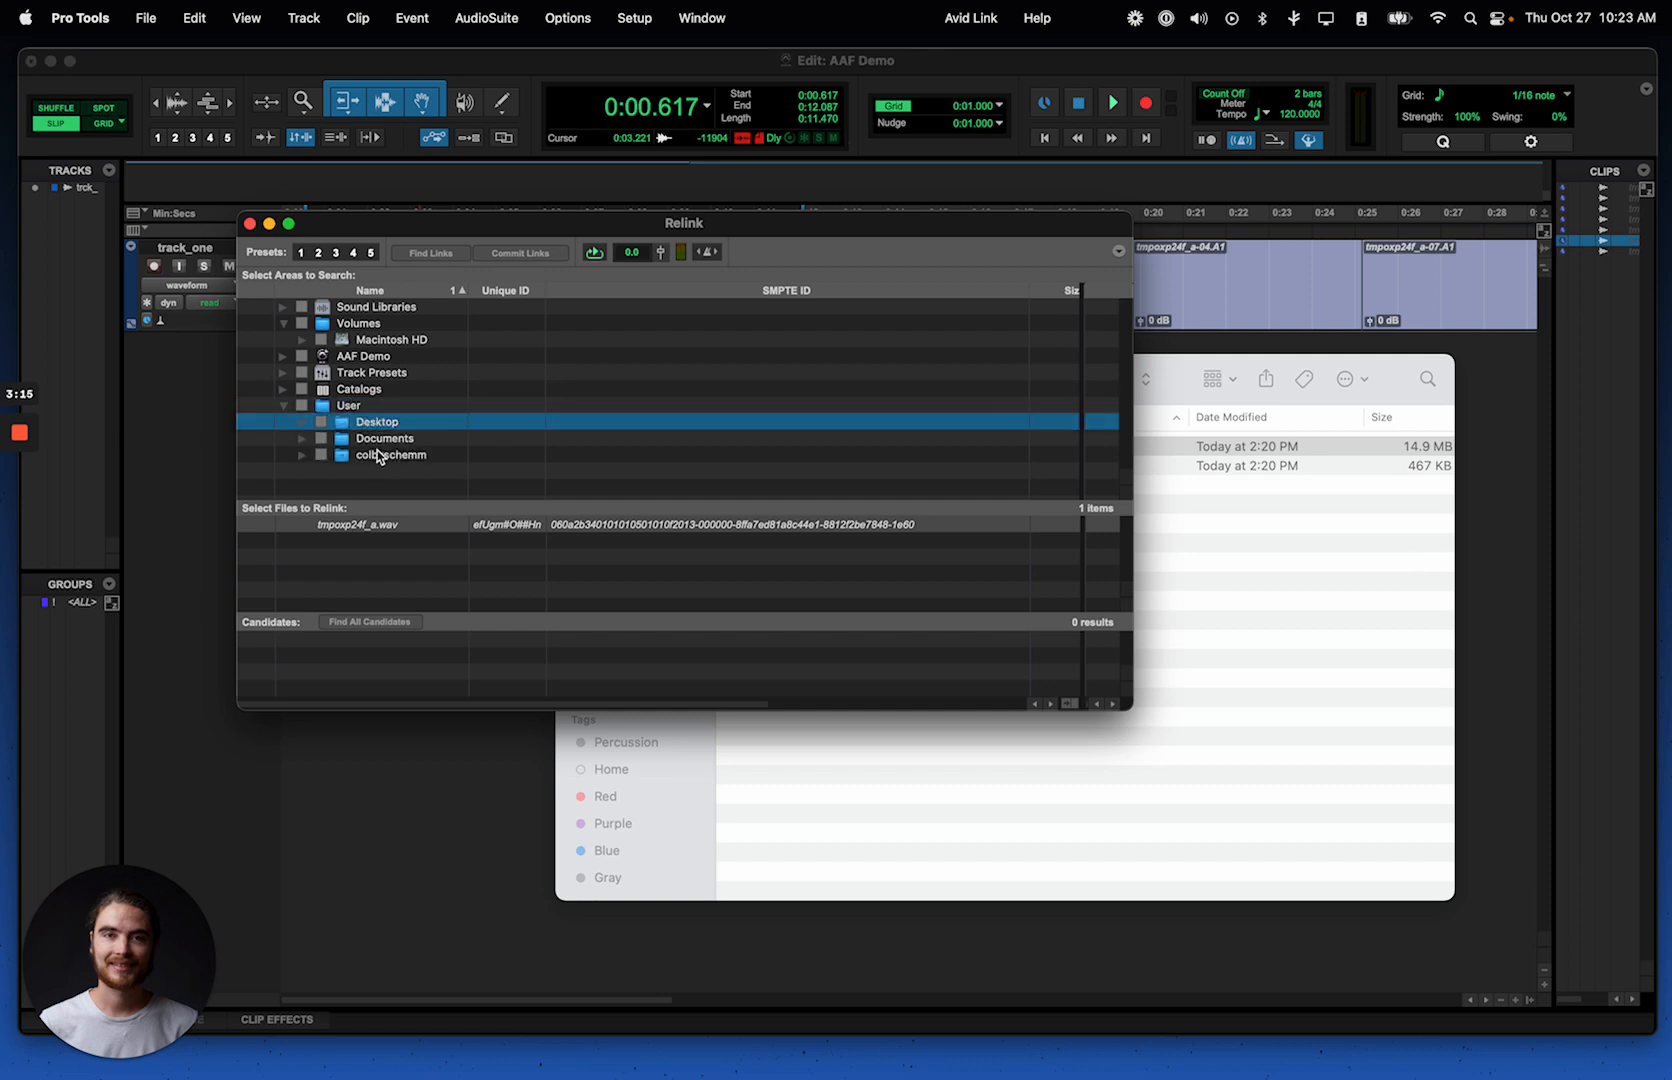
{"action": "left_click", "coordinate": [378, 456]}
{"action": "left_click", "coordinate": [302, 456]}
{"action": "scroll", "coordinate": [302, 460], "scroll_direction": "down", "scroll_amount": 3}
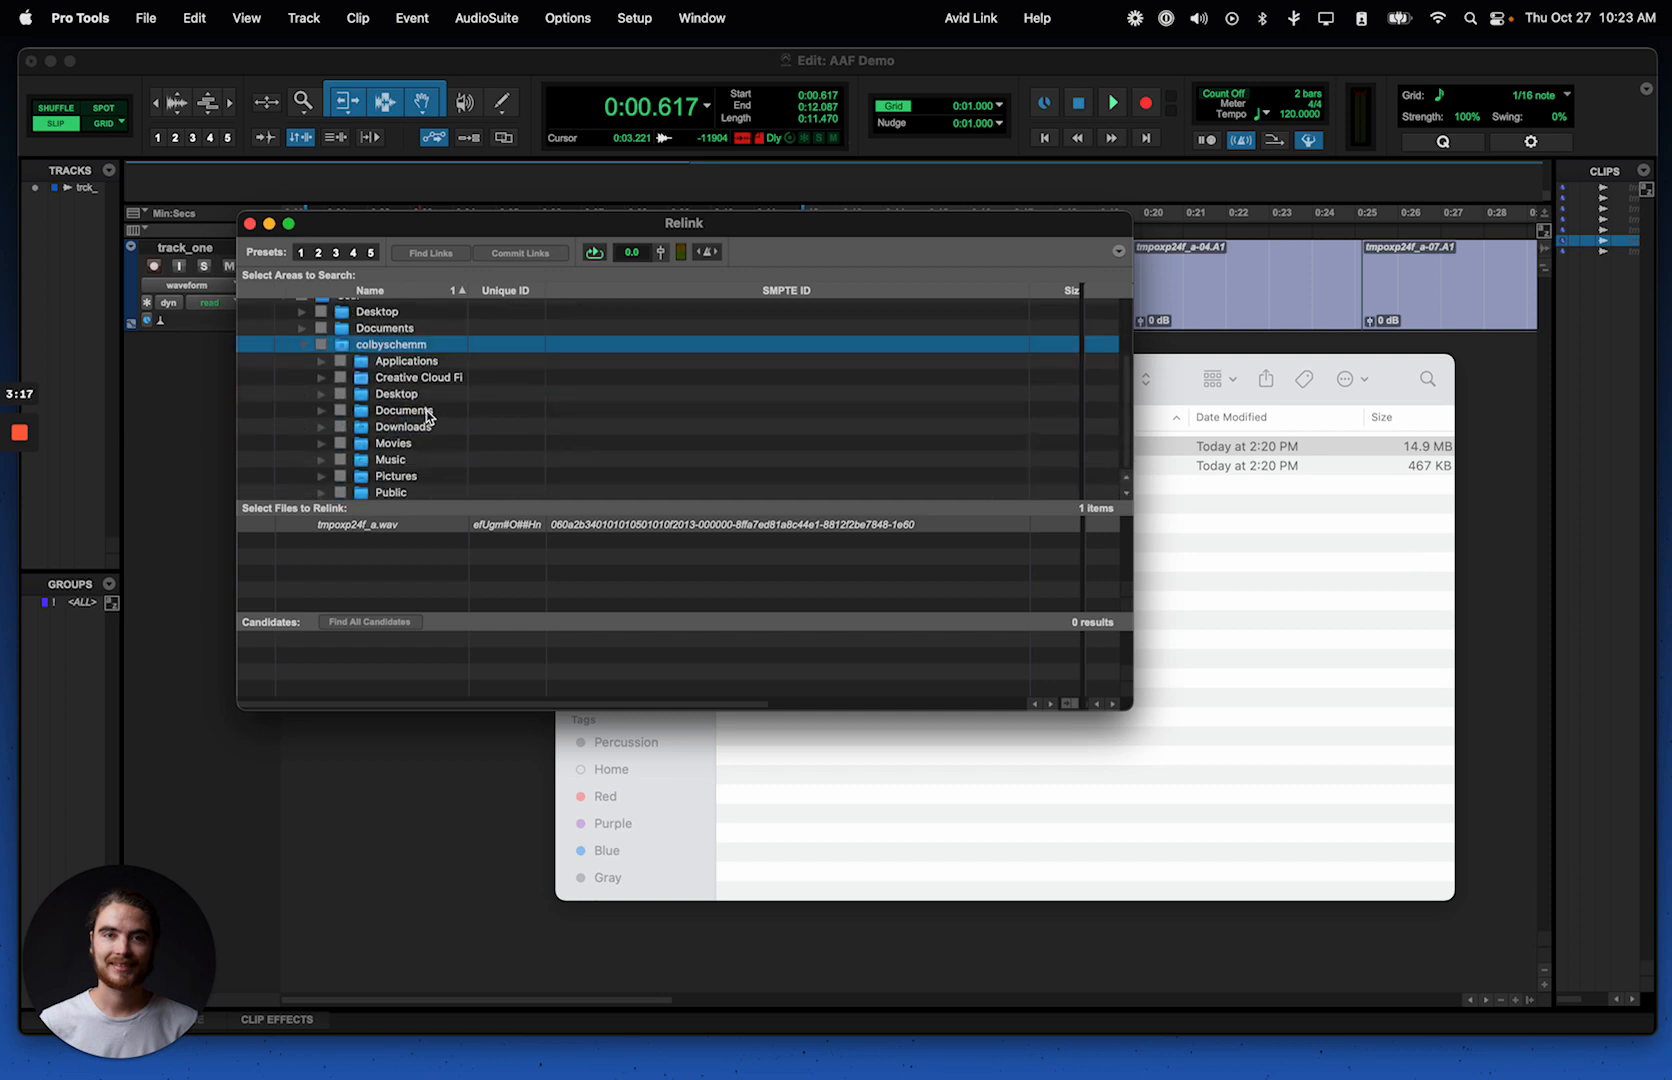
Step: Expand Downloads in the search areas, mark its aaf folder for searching, and expand that folder
{"action": "left_click", "coordinate": [420, 427]}
{"action": "left_click", "coordinate": [321, 426]}
{"action": "scroll", "coordinate": [545, 418], "scroll_direction": "down", "scroll_amount": 2}
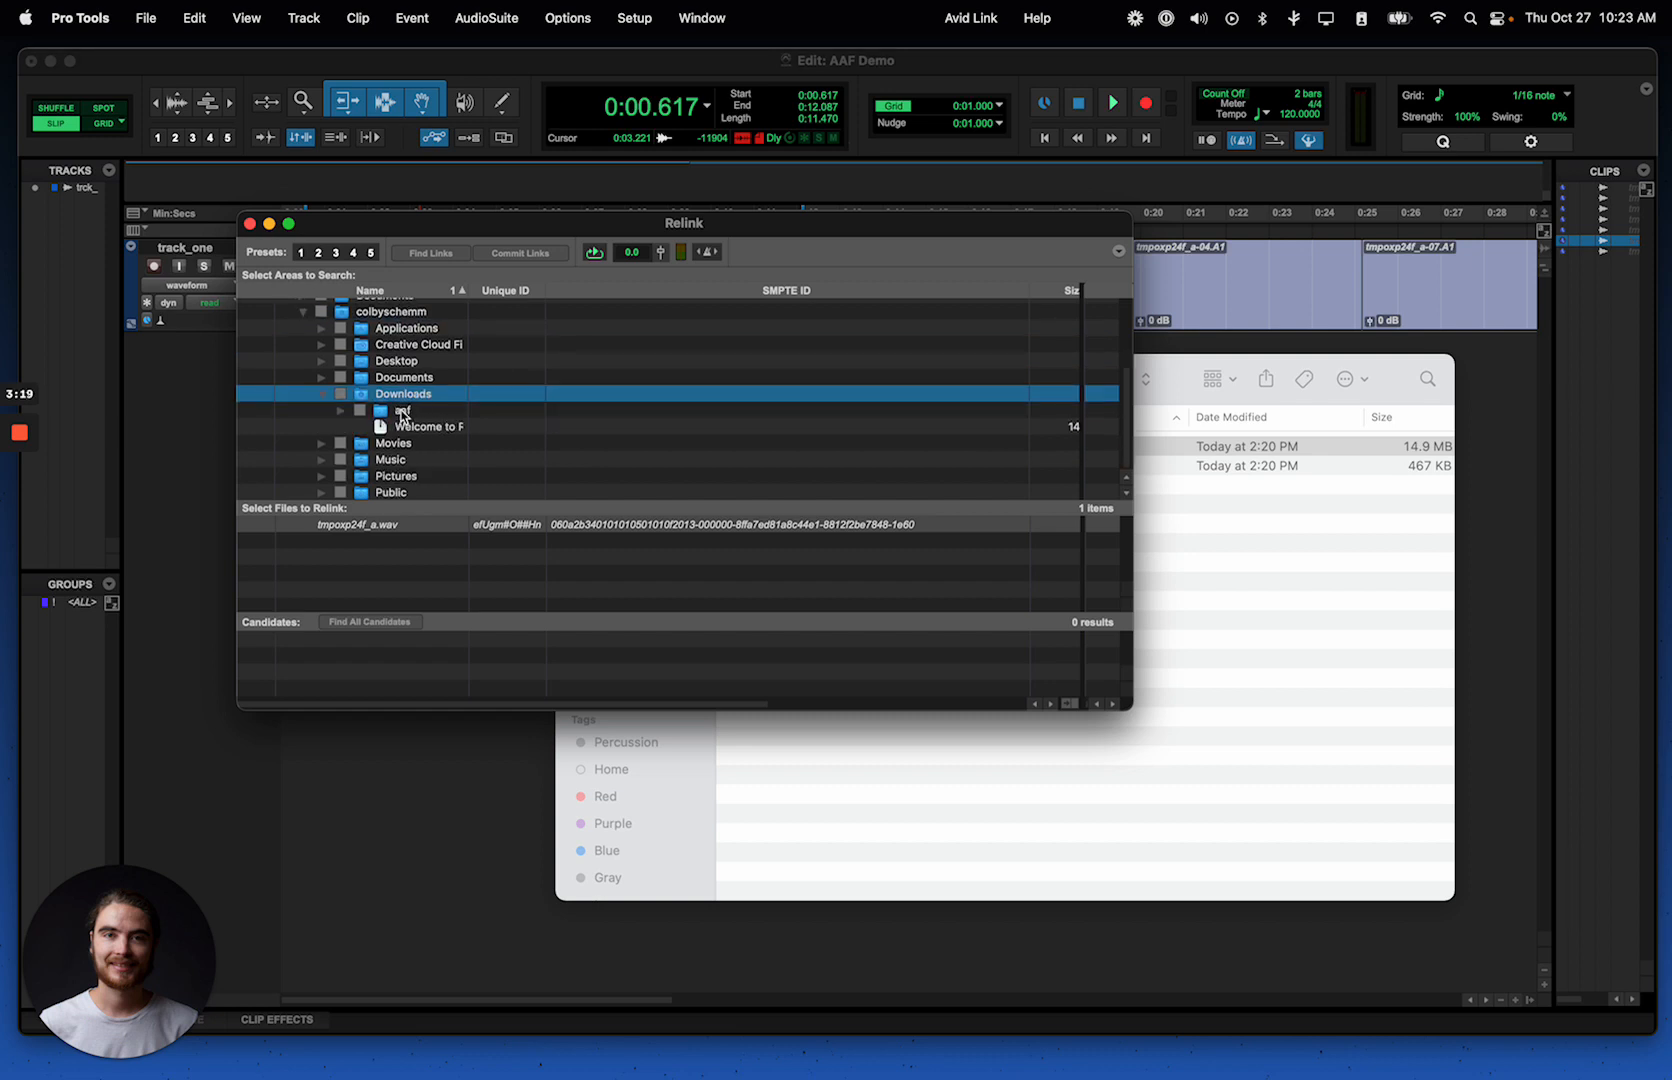
{"action": "left_click", "coordinate": [402, 412]}
{"action": "left_click", "coordinate": [360, 411]}
{"action": "left_click", "coordinate": [342, 411]}
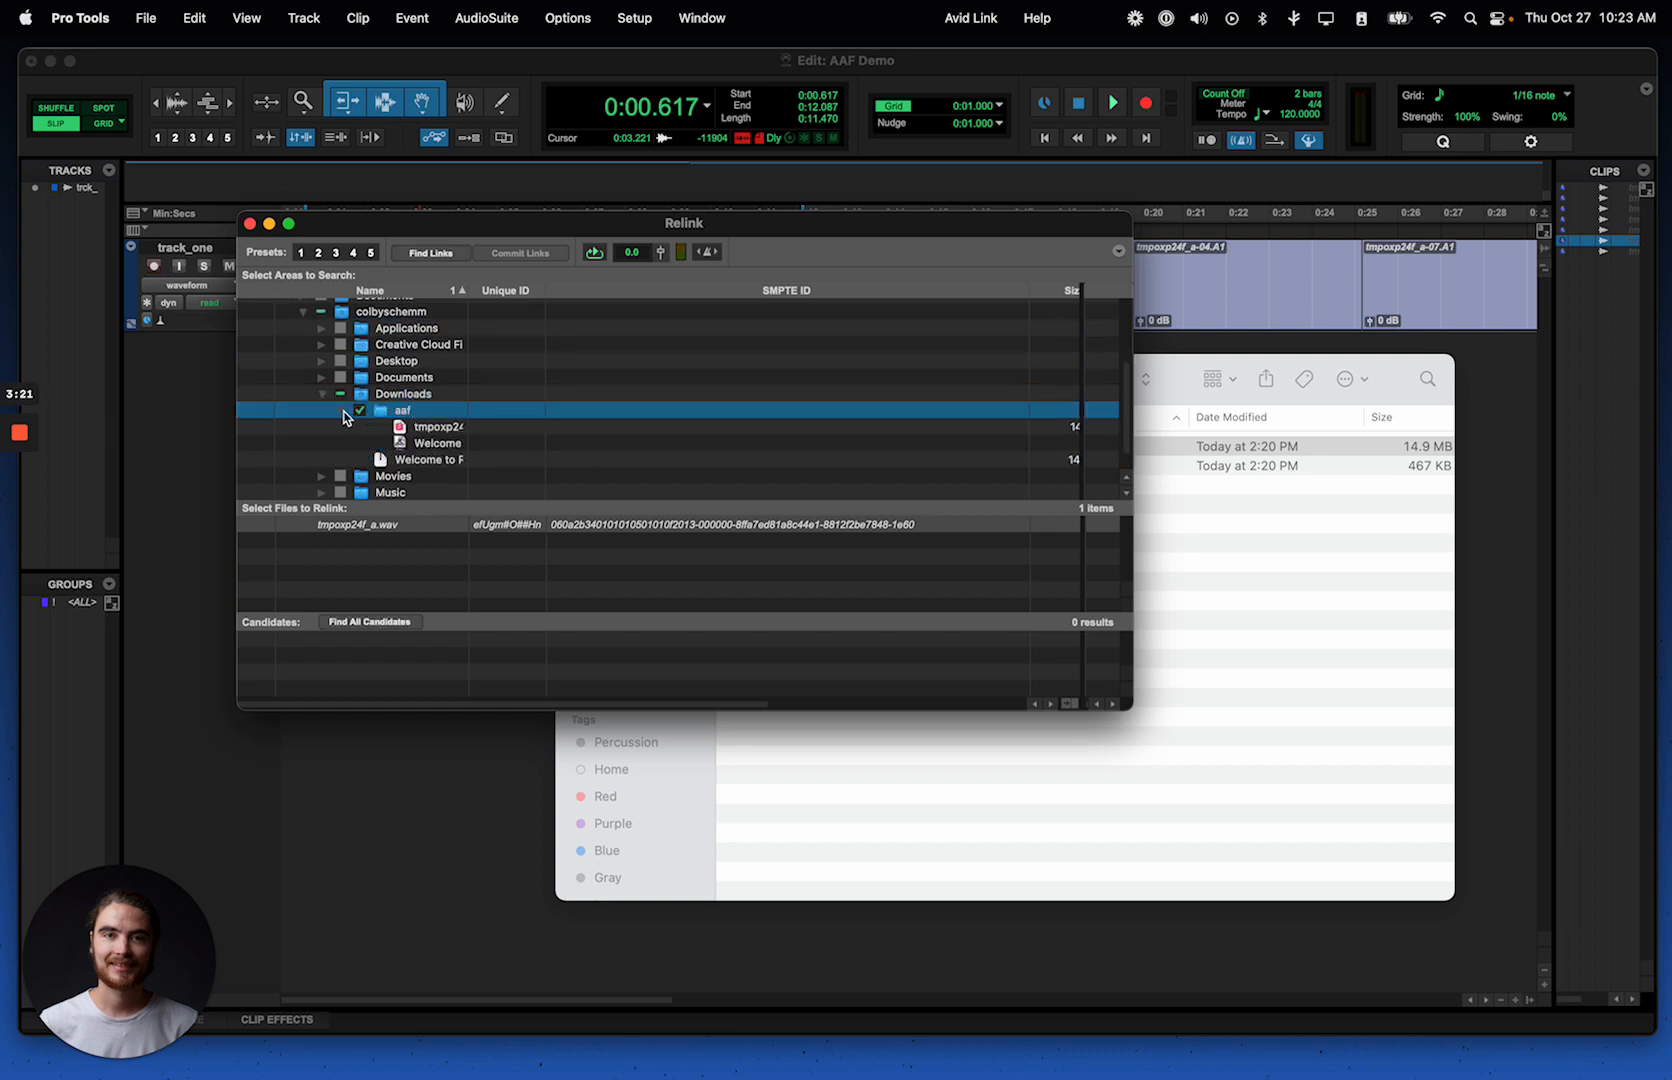
Step: Widen the Name column to fit the full file names and re-mark the aaf folder as the area to search
{"action": "left_click", "coordinate": [438, 427]}
{"action": "left_click_drag", "start_coordinate": [467, 290], "coordinate": [612, 290]}
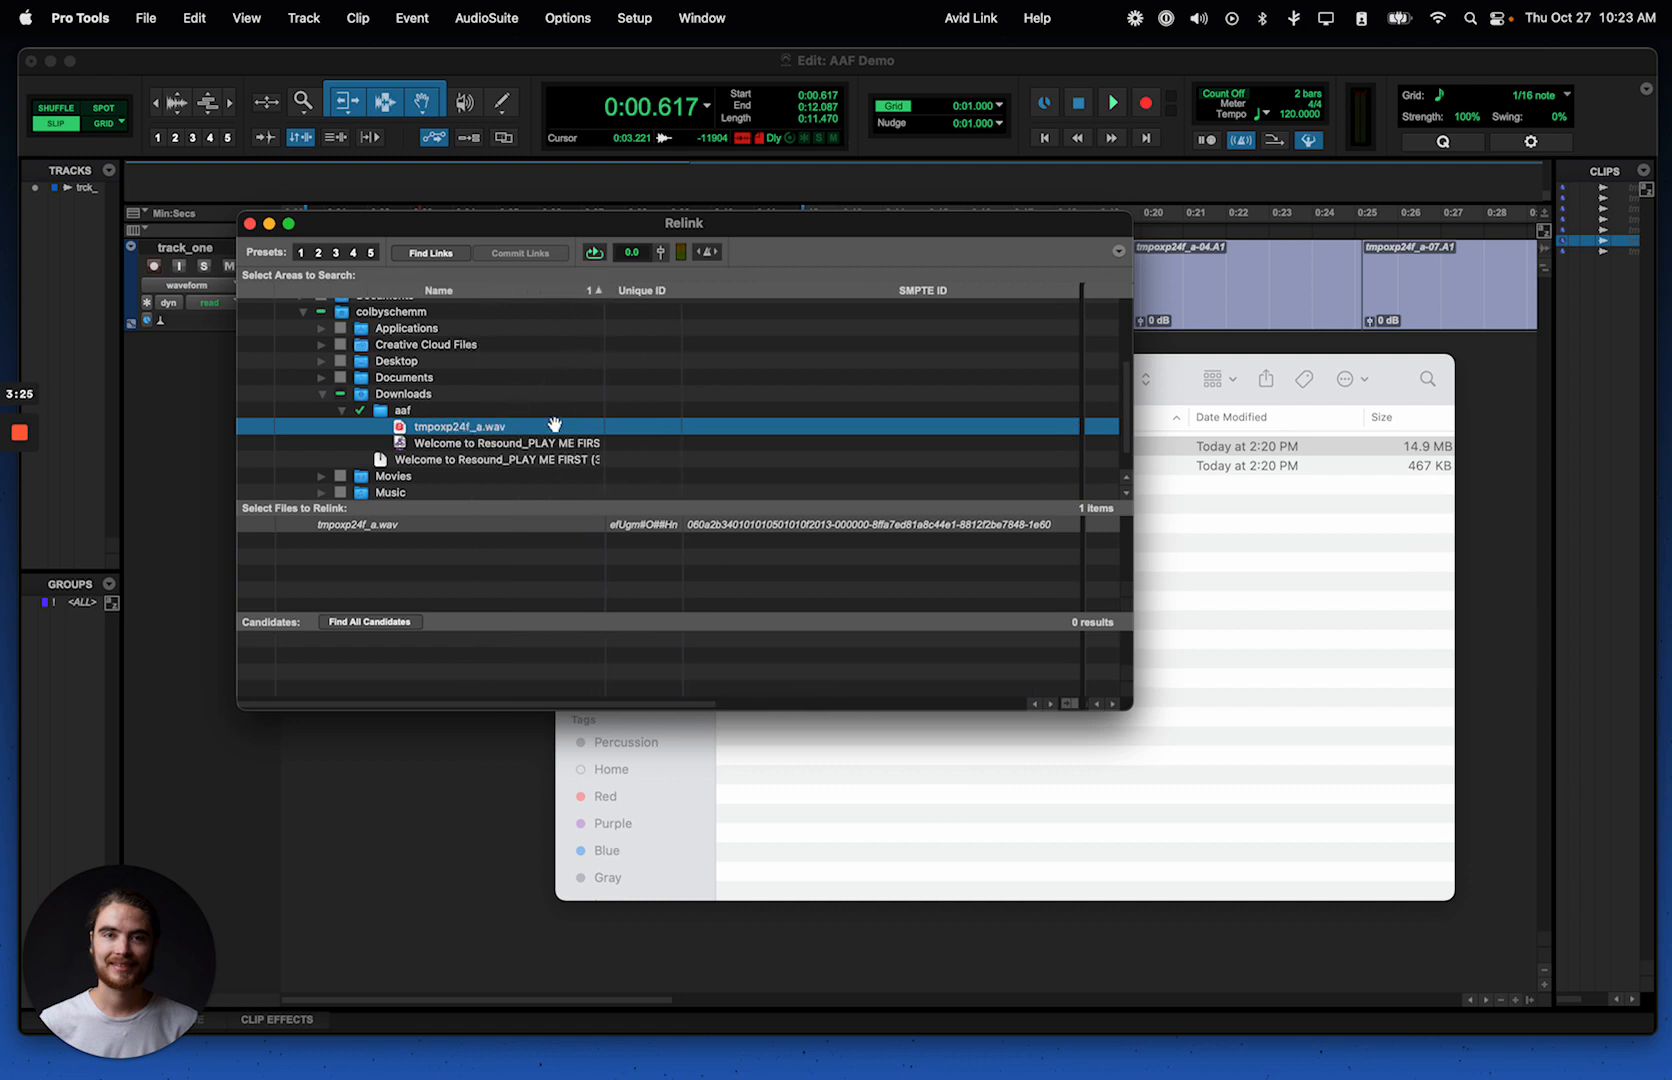
{"action": "left_click", "coordinate": [420, 410]}
{"action": "left_click", "coordinate": [361, 412]}
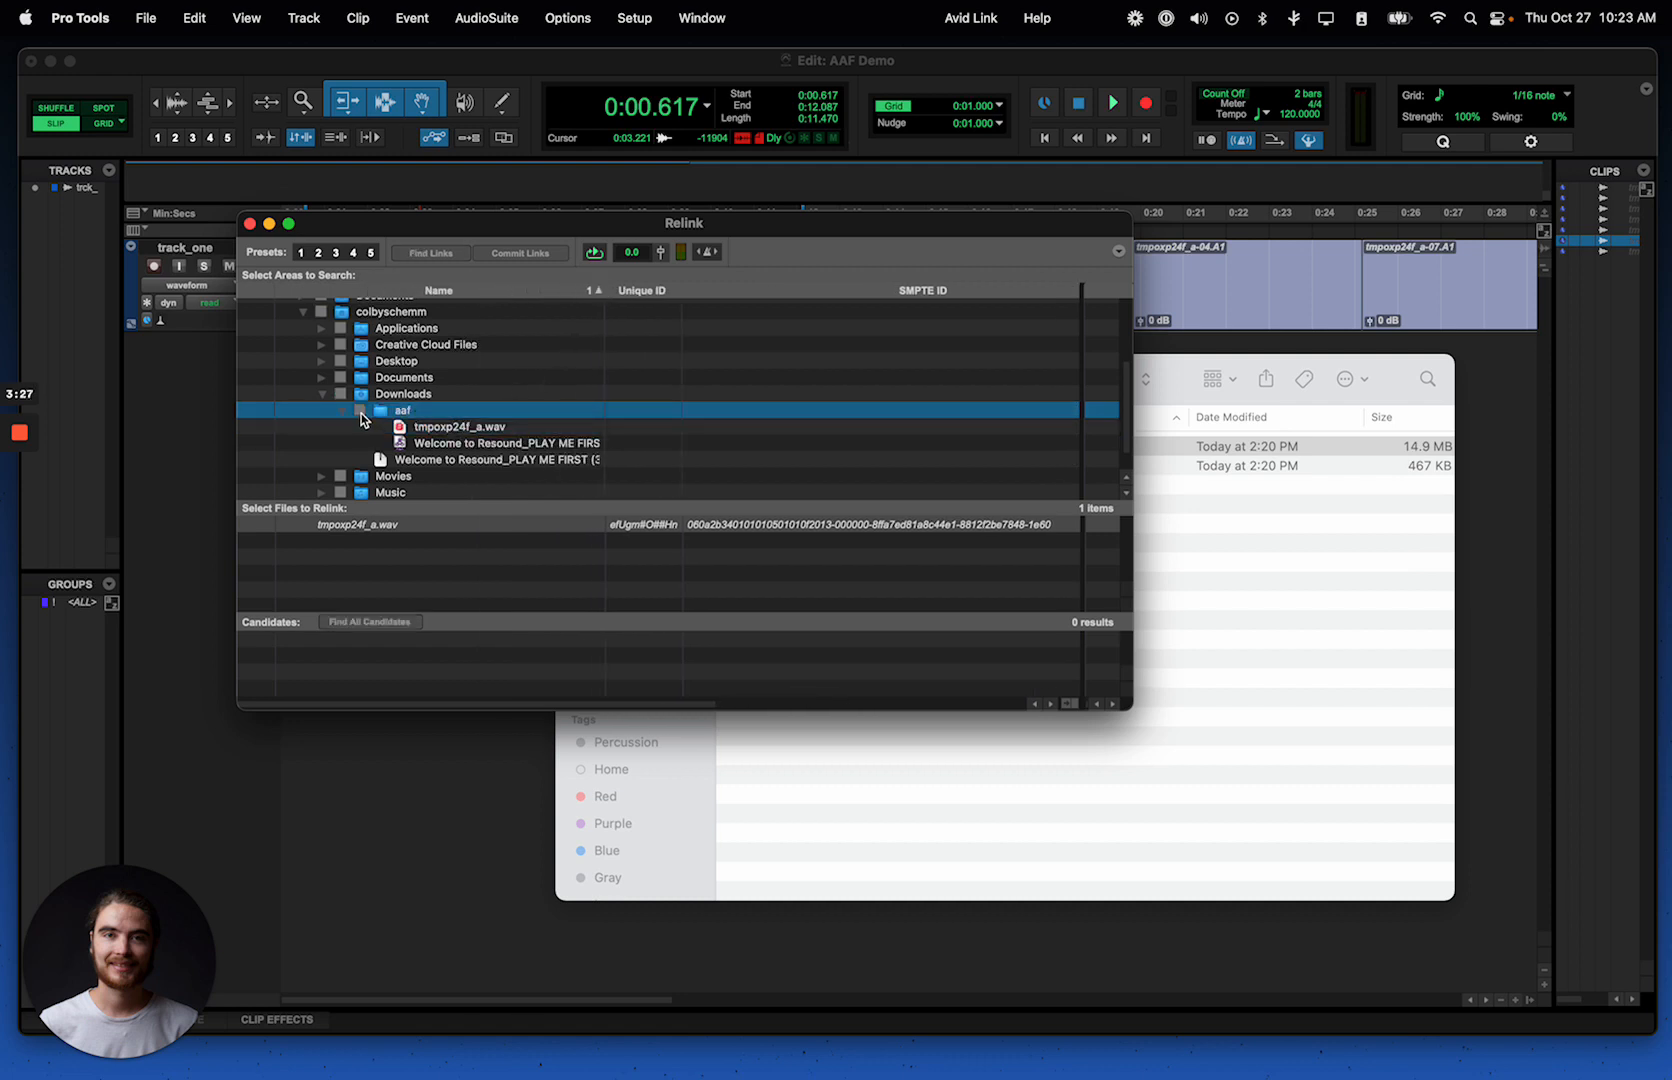
{"action": "left_click", "coordinate": [361, 411]}
Step: Find all candidates for the missing file and link it to the tmpoxp24f_a.wav candidate
{"action": "left_click", "coordinate": [405, 628]}
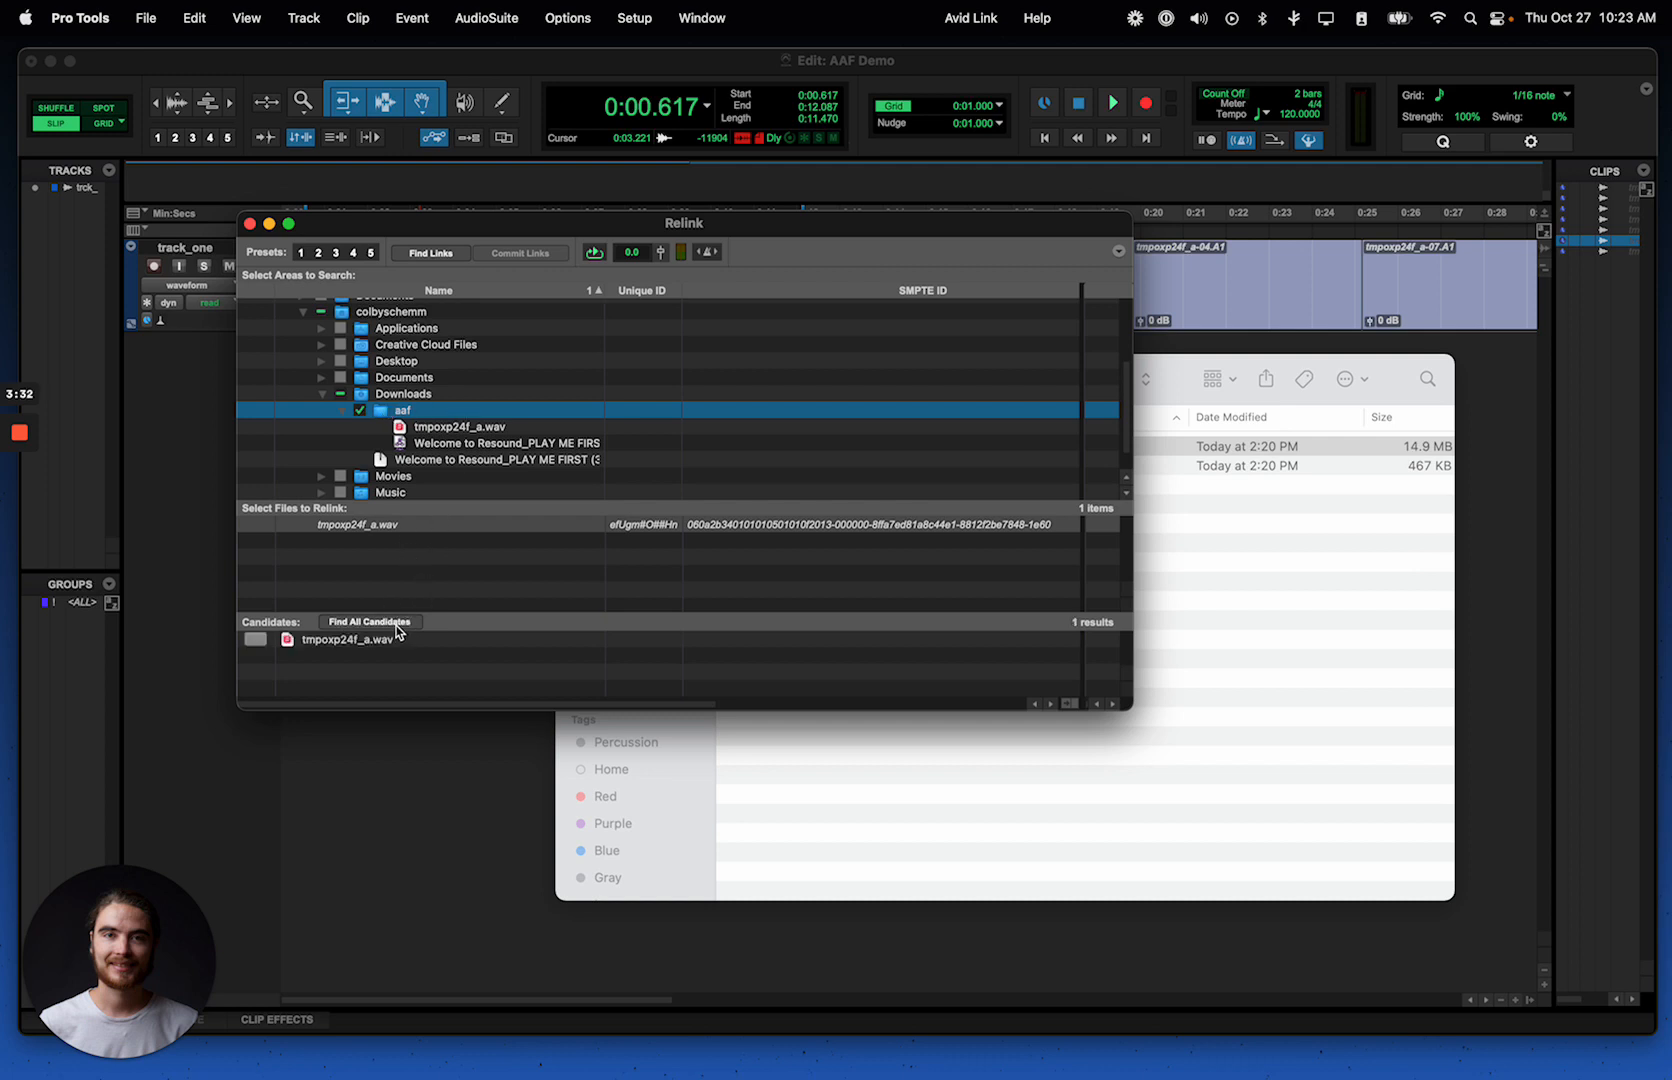
{"action": "left_click", "coordinate": [411, 638]}
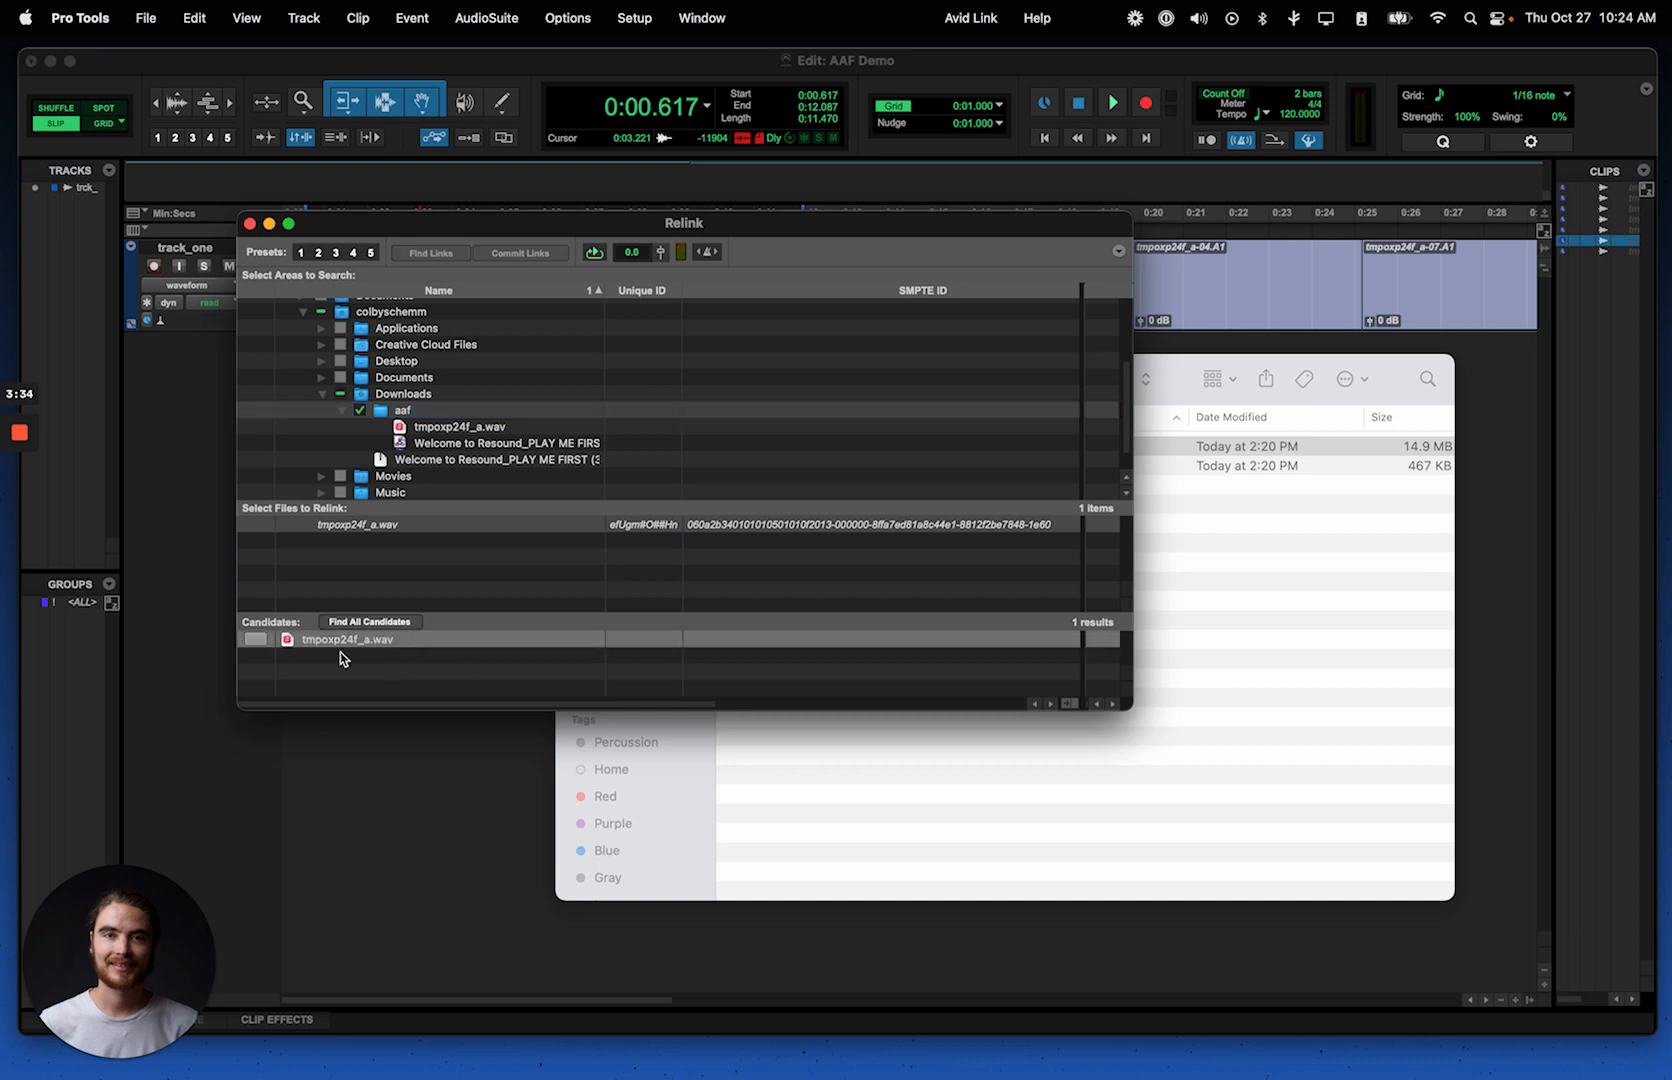
{"action": "left_click", "coordinate": [256, 640]}
{"action": "left_click", "coordinate": [257, 641]}
{"action": "left_click", "coordinate": [257, 641]}
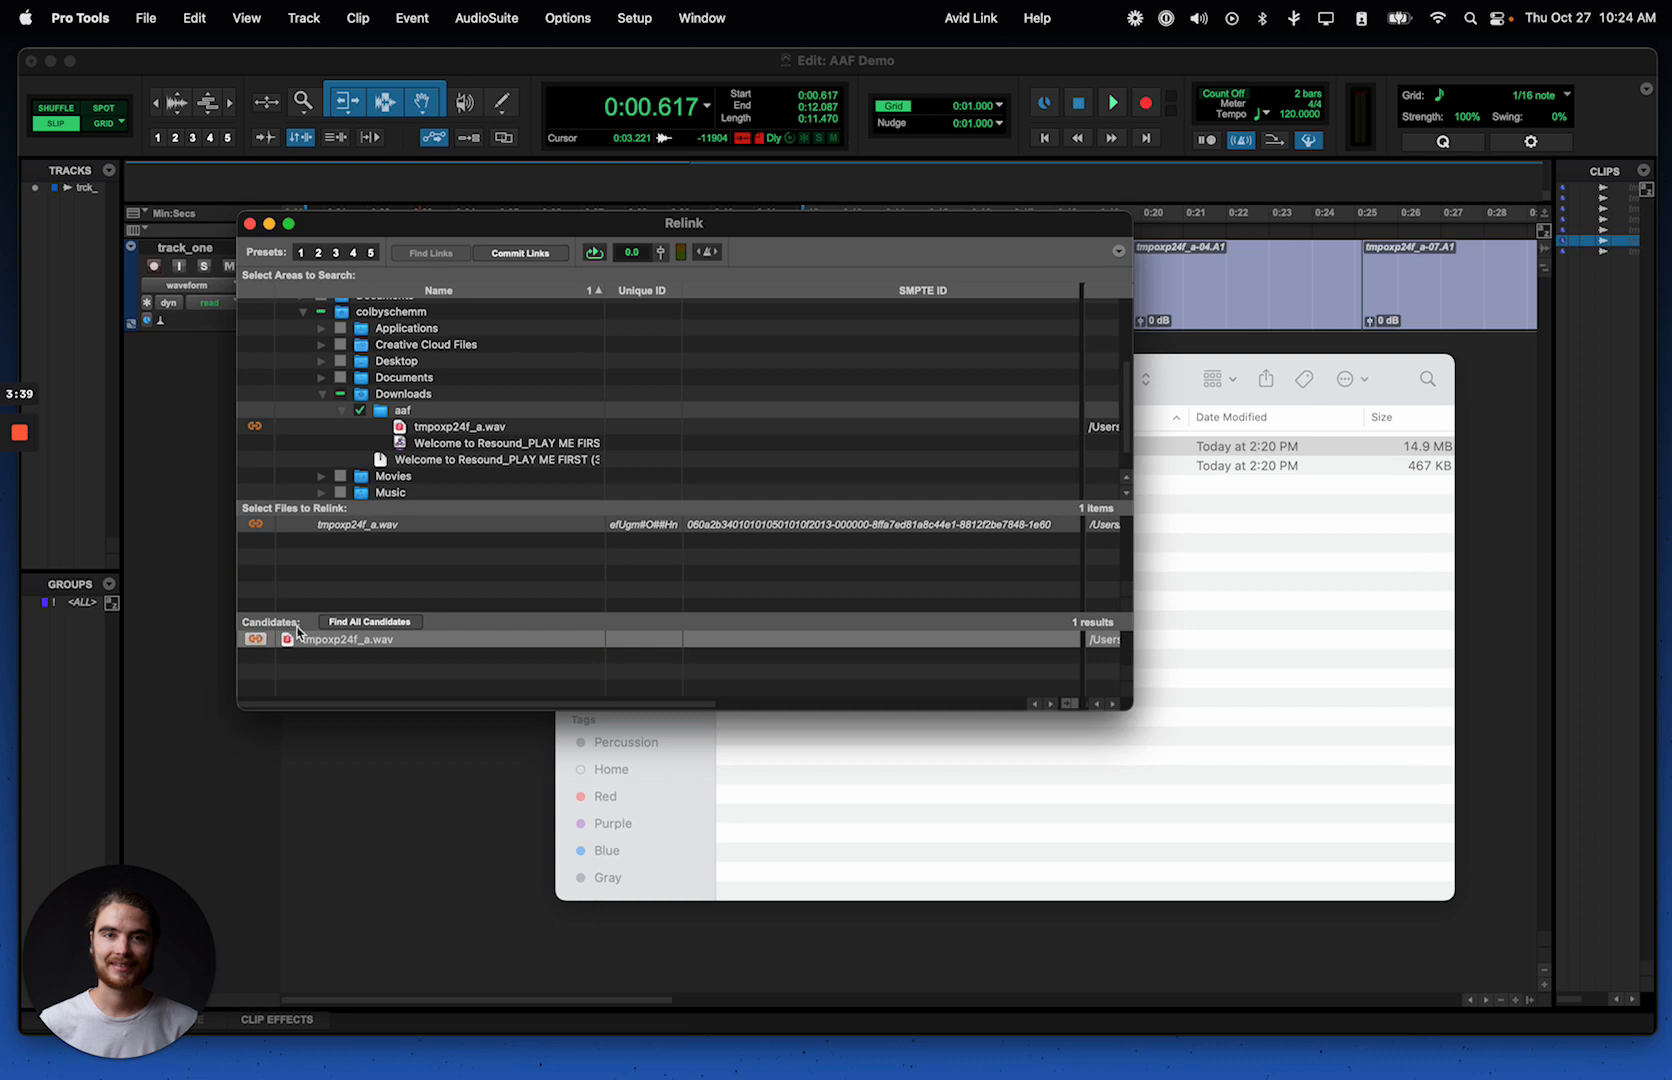
Step: Commit the link for the missing audio file and close the Relink window
{"action": "left_click", "coordinate": [547, 262]}
{"action": "left_click", "coordinate": [978, 472]}
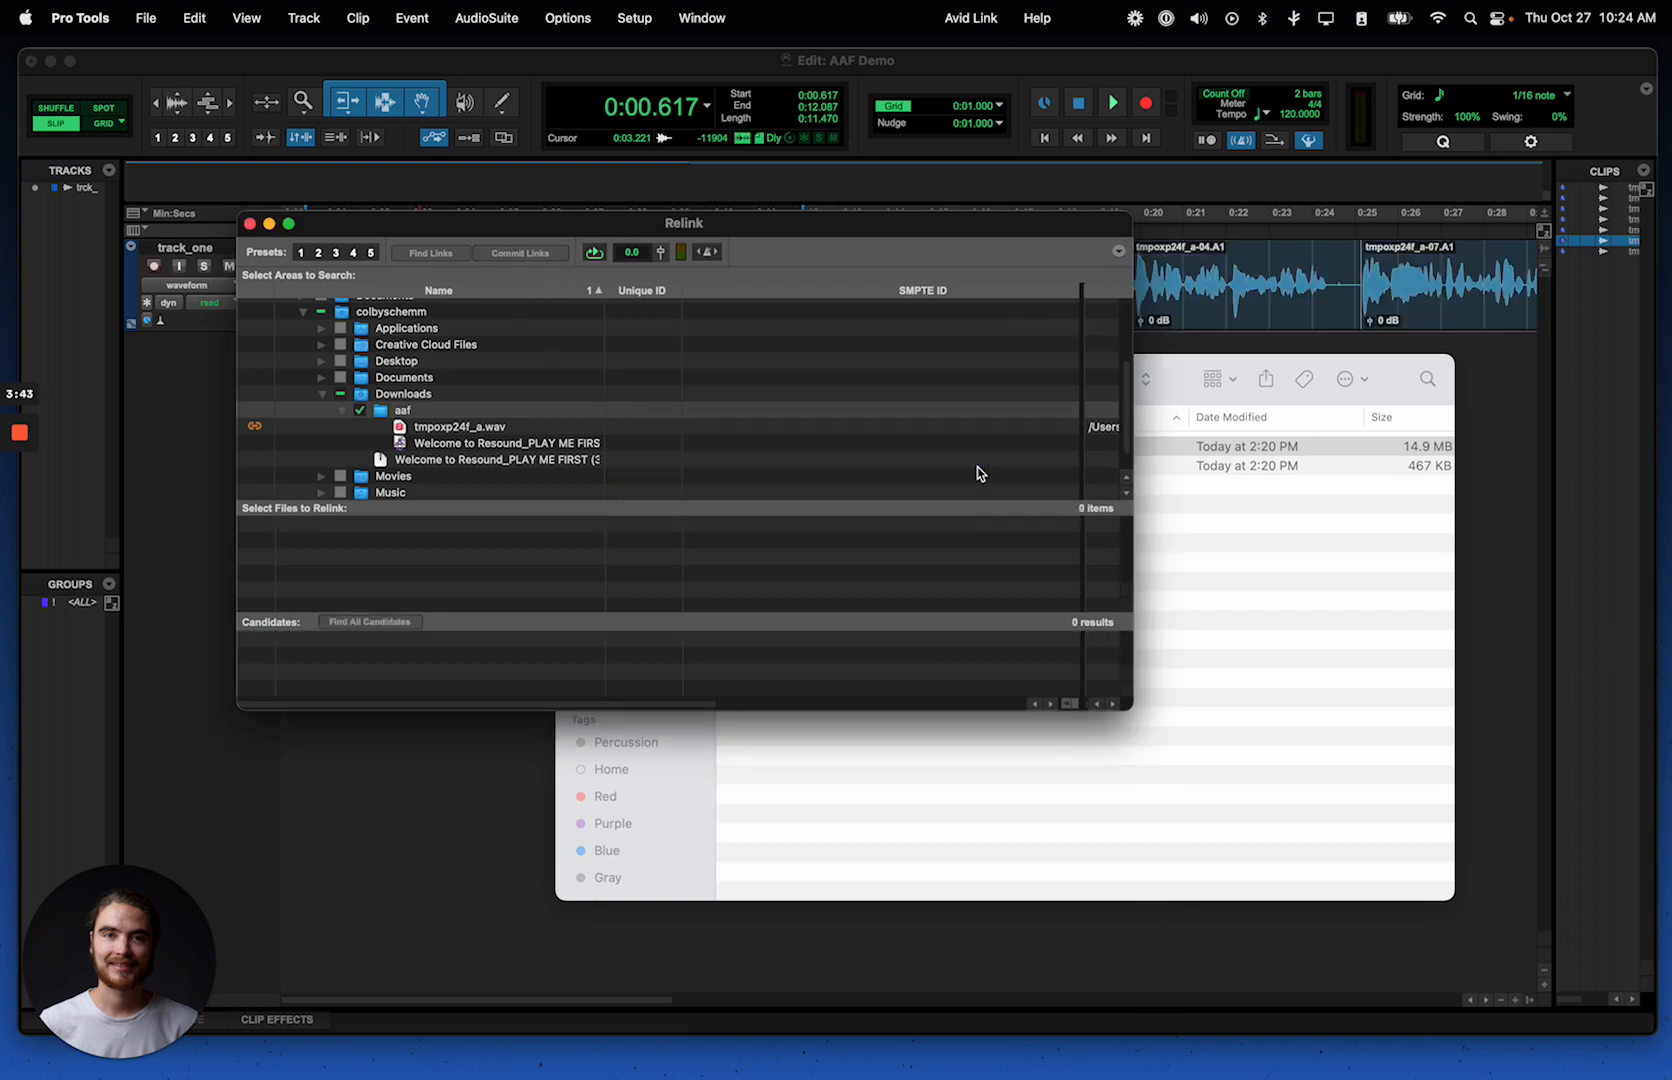
{"action": "left_click", "coordinate": [250, 224]}
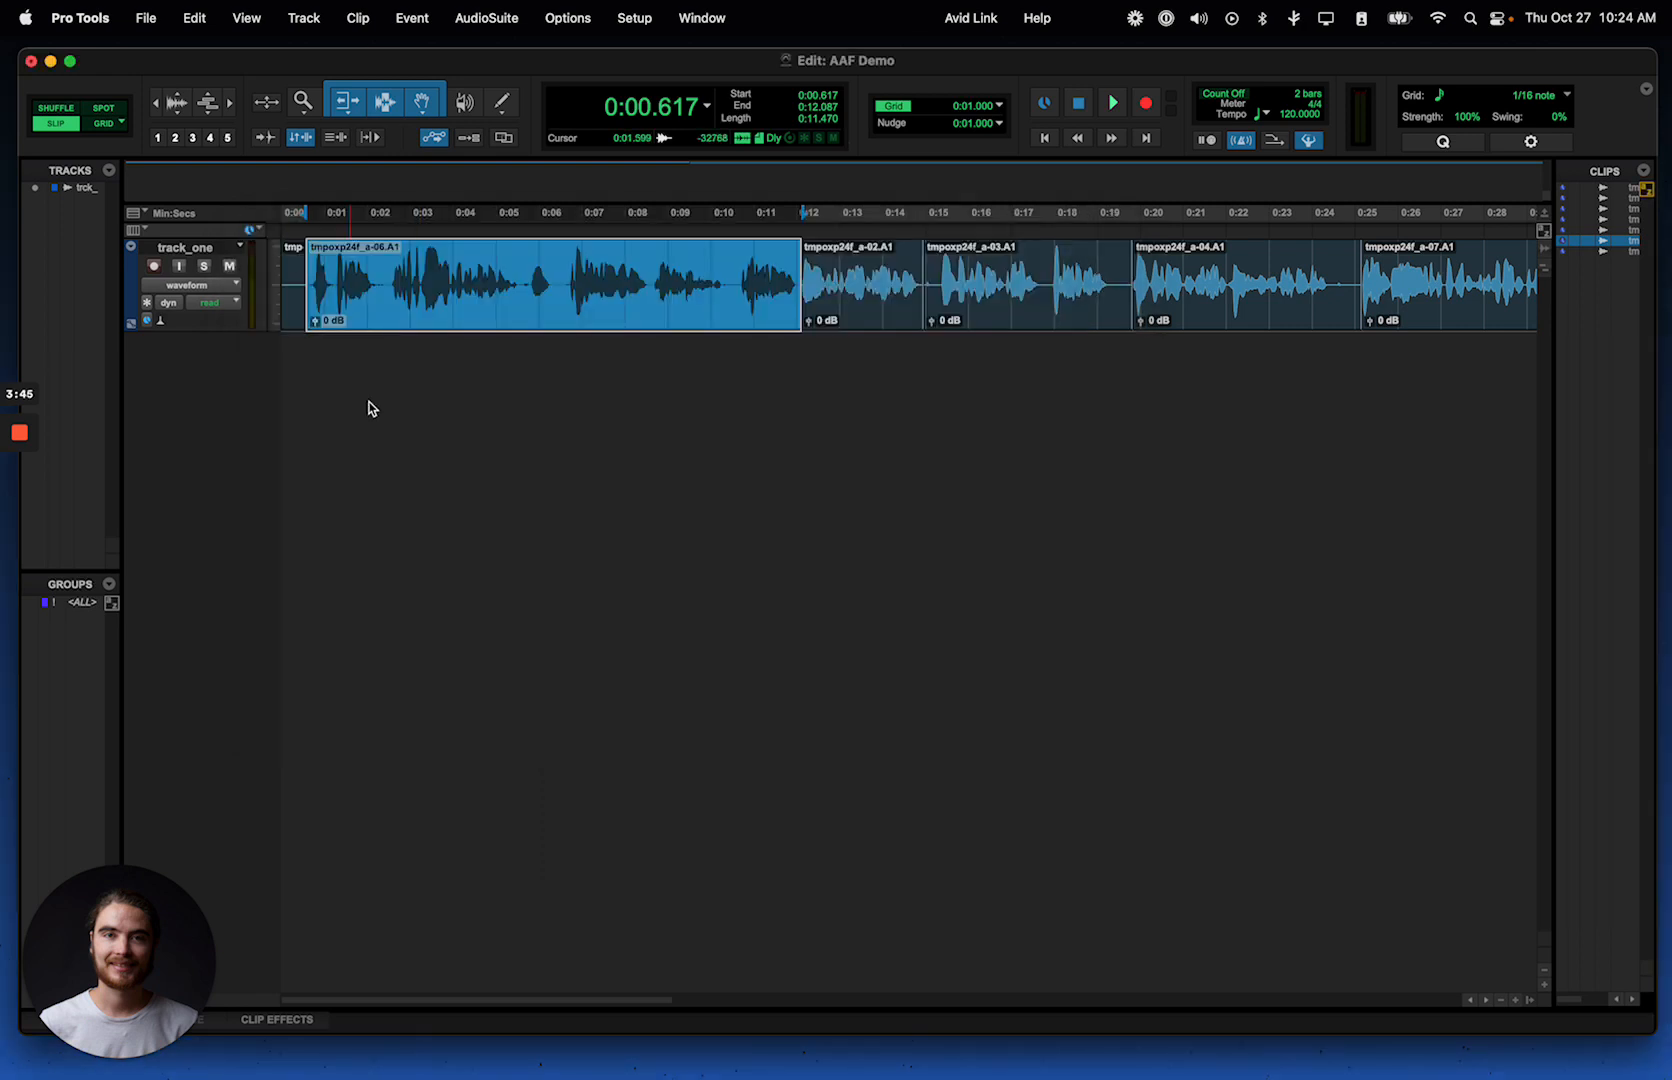
Step: Examine the relinked waveforms and edit points across track_one, including the start of the tmpoxp24f_a-02 clip
{"action": "key", "text": "super+["}
{"action": "key", "text": "super+["}
{"action": "key", "text": "super+["}
{"action": "key", "text": "super+["}
{"action": "key", "text": "super+["}
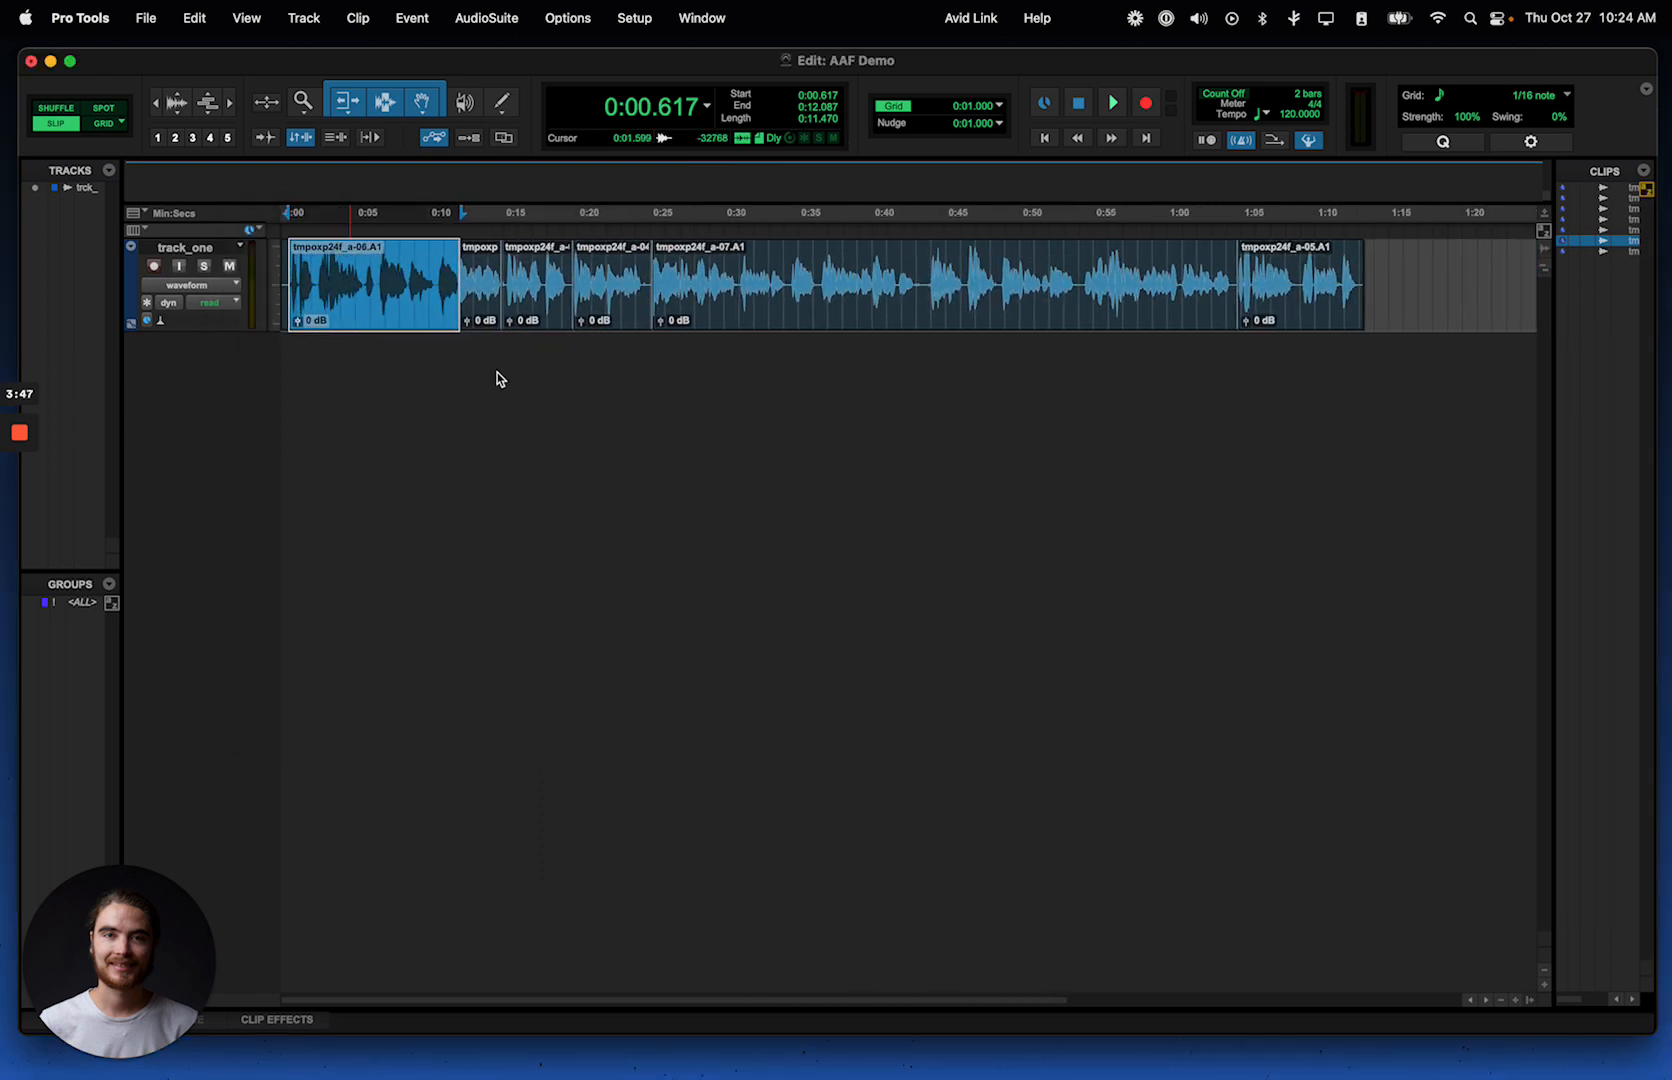
{"action": "key", "text": "super+]"}
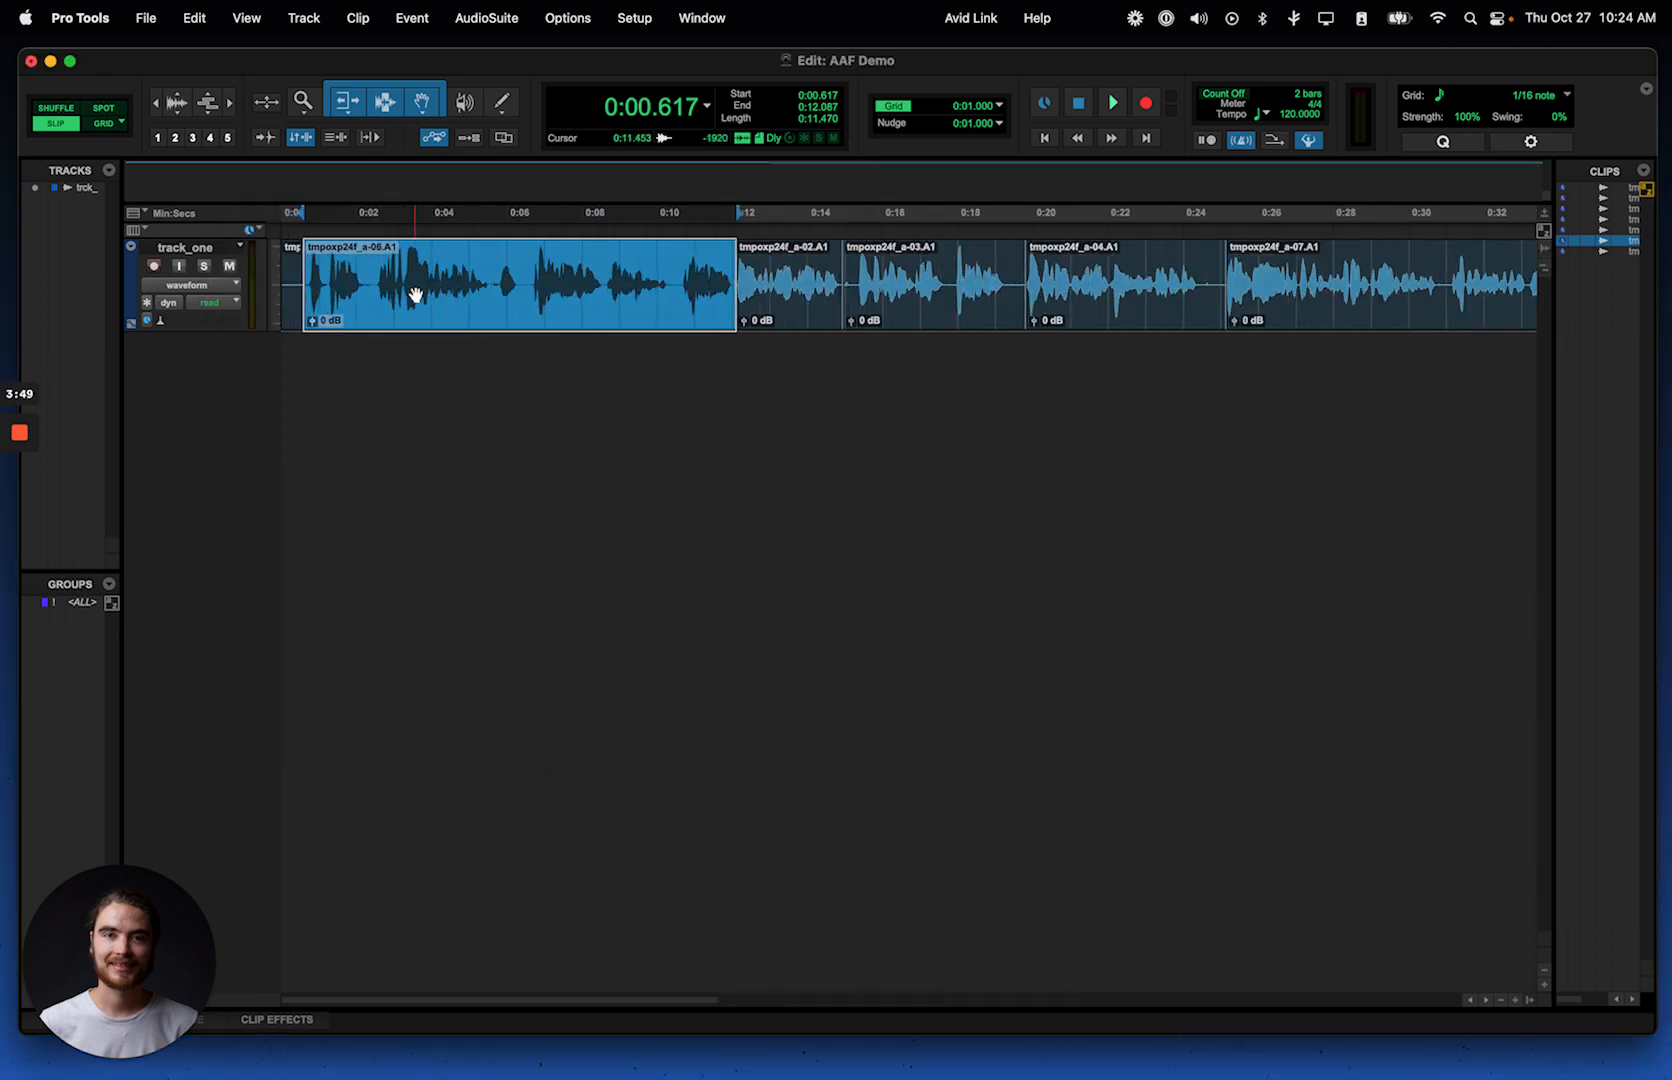
{"action": "scroll", "coordinate": [736, 327], "scroll_direction": "up", "scroll_amount": 4}
{"action": "scroll", "coordinate": [992, 318], "scroll_direction": "right", "scroll_amount": 20}
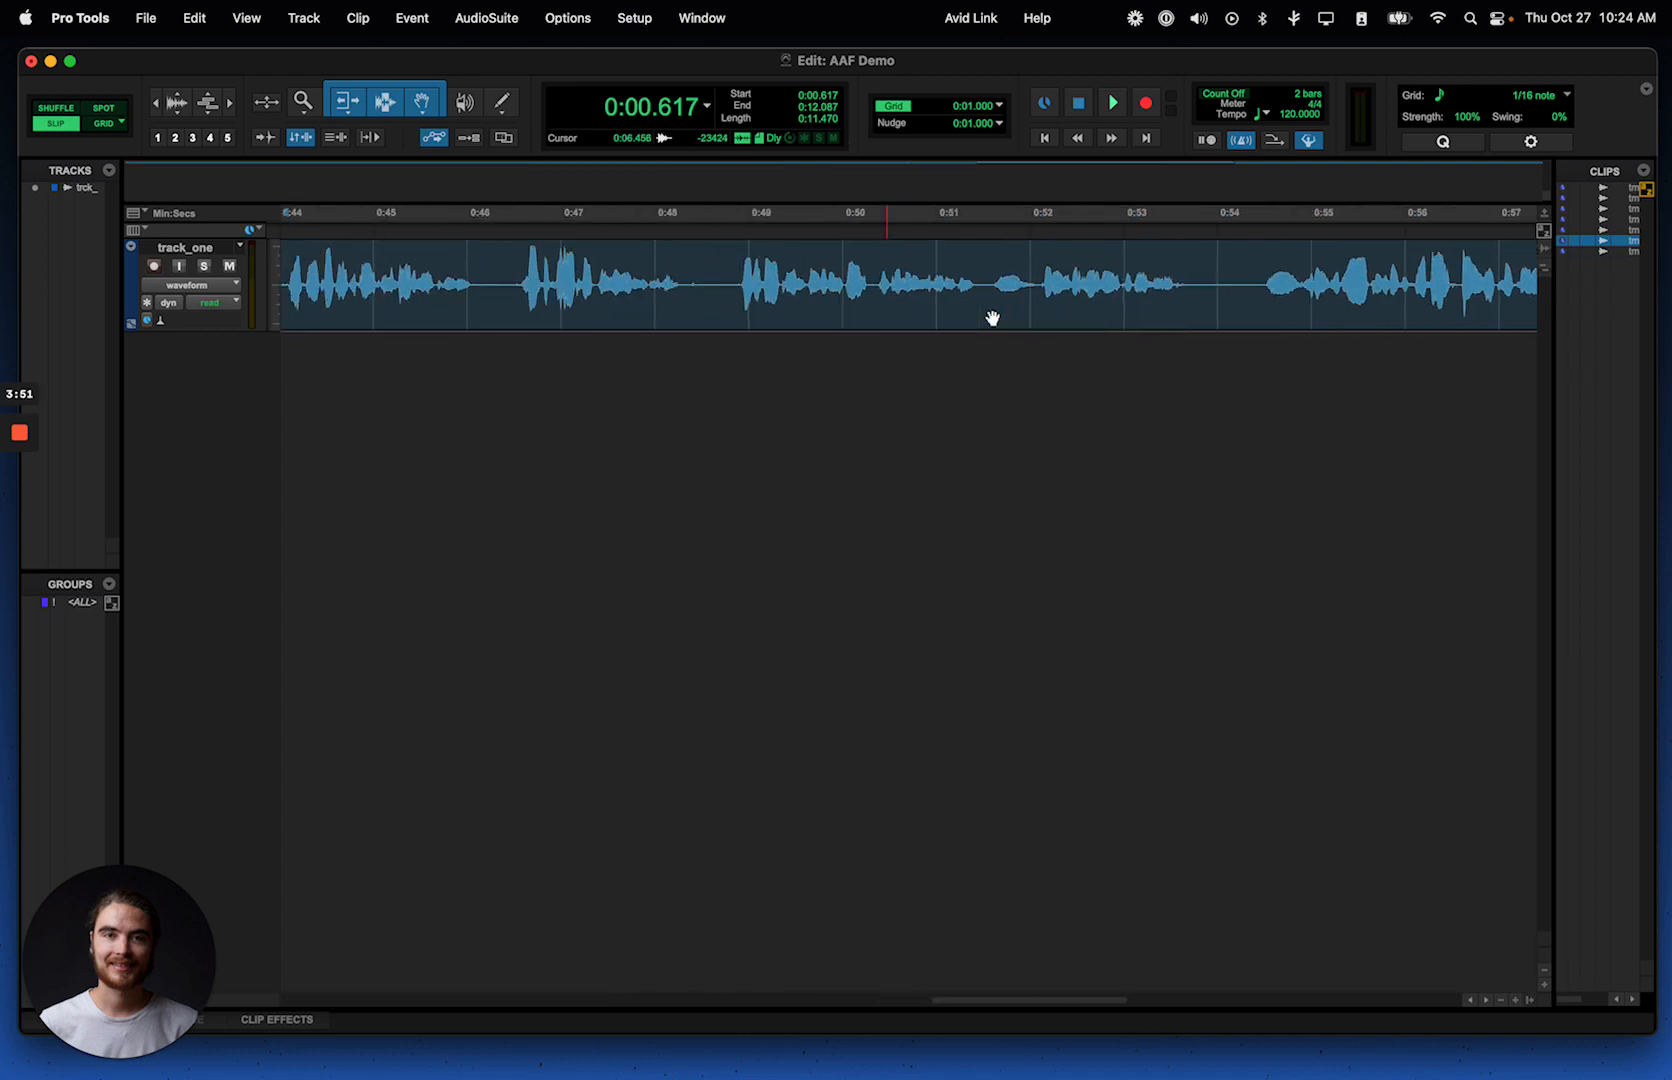
{"action": "scroll", "coordinate": [992, 318], "scroll_direction": "left", "scroll_amount": 20}
{"action": "left_click", "coordinate": [780, 320]}
{"action": "mouse_move", "coordinate": [689, 309]}
{"action": "left_mouse_down"}
{"action": "mouse_move", "coordinate": [631, 311]}
{"action": "mouse_move", "coordinate": [628, 290]}
{"action": "mouse_move", "coordinate": [692, 288]}
{"action": "left_mouse_up"}
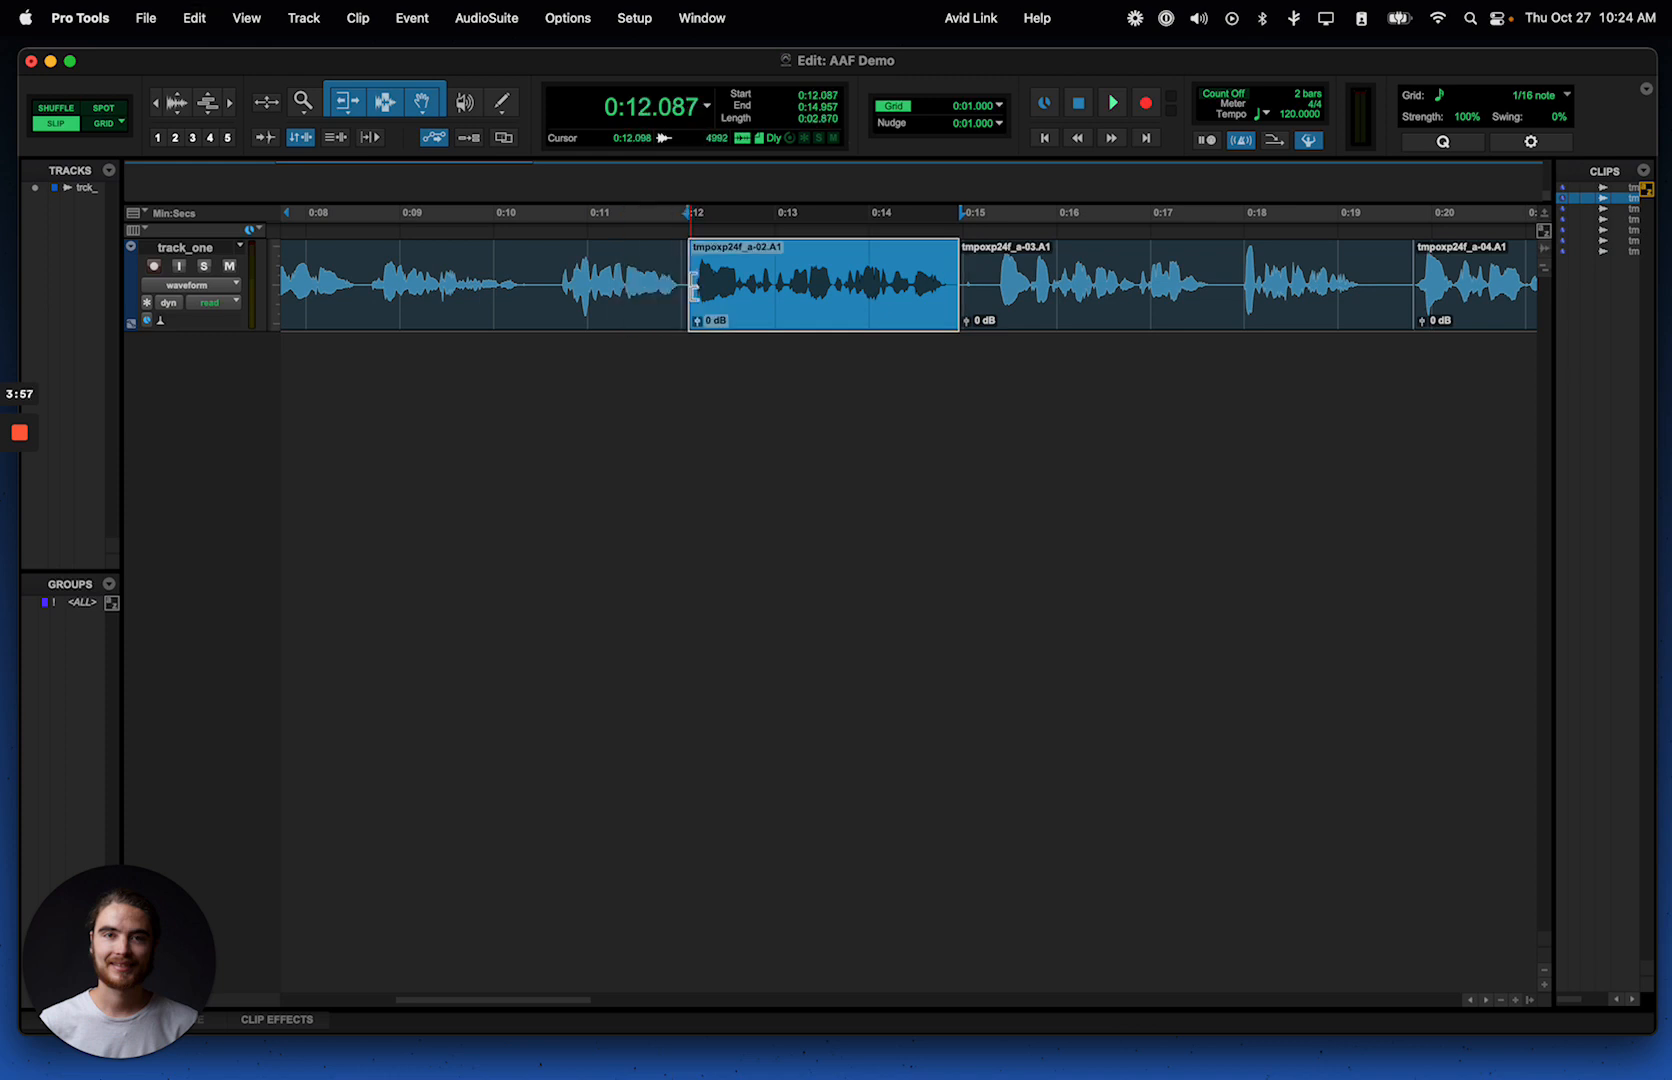
{"action": "key", "text": "super+bracketleft"}
{"action": "key", "text": "super+bracketleft"}
{"action": "key", "text": "super+bracketleft"}
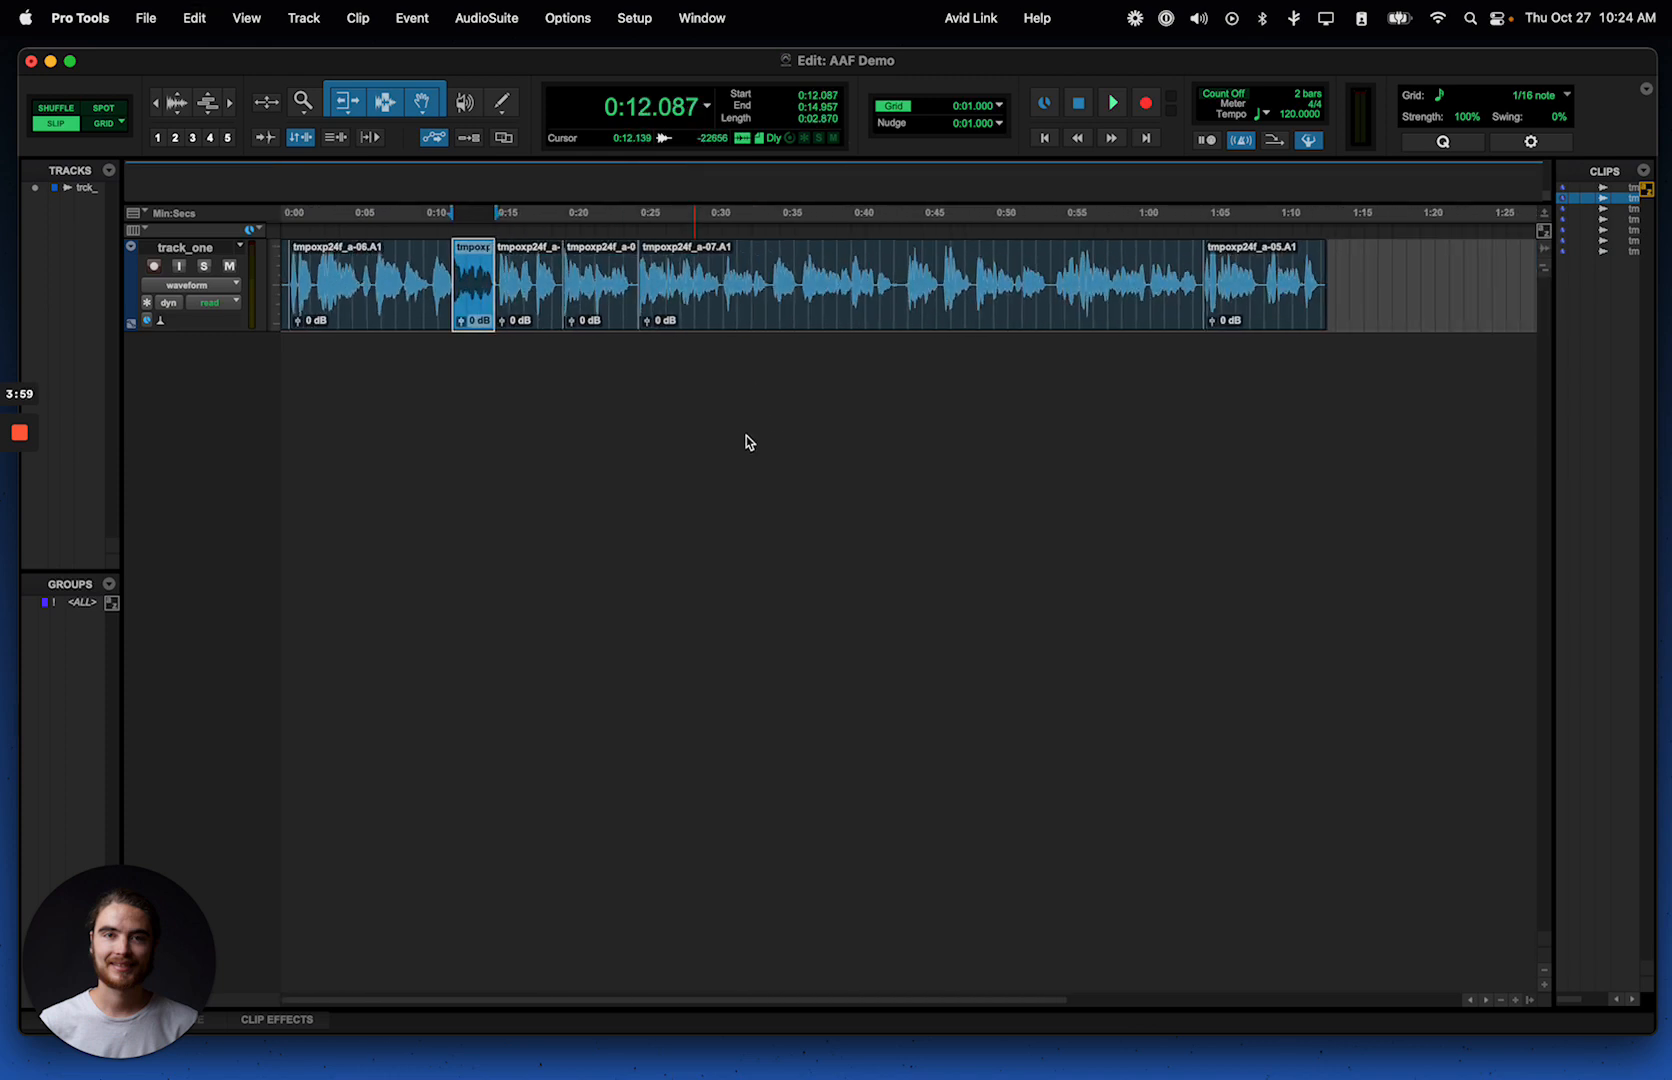